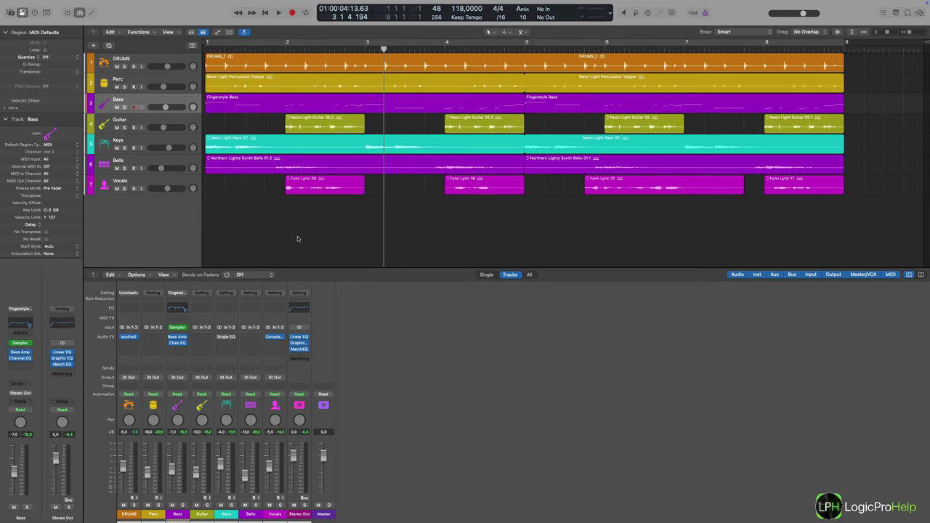
- Select both Fingerstyle Bass regions, open Bounce Regions In Place for them and examine the file options for the new track
click(297, 106)
click(334, 121)
click(294, 111)
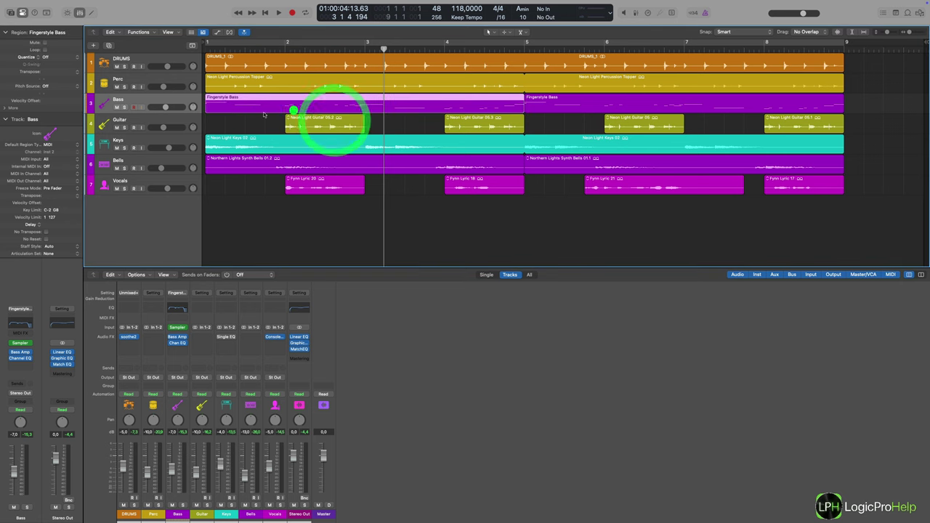
click(183, 98)
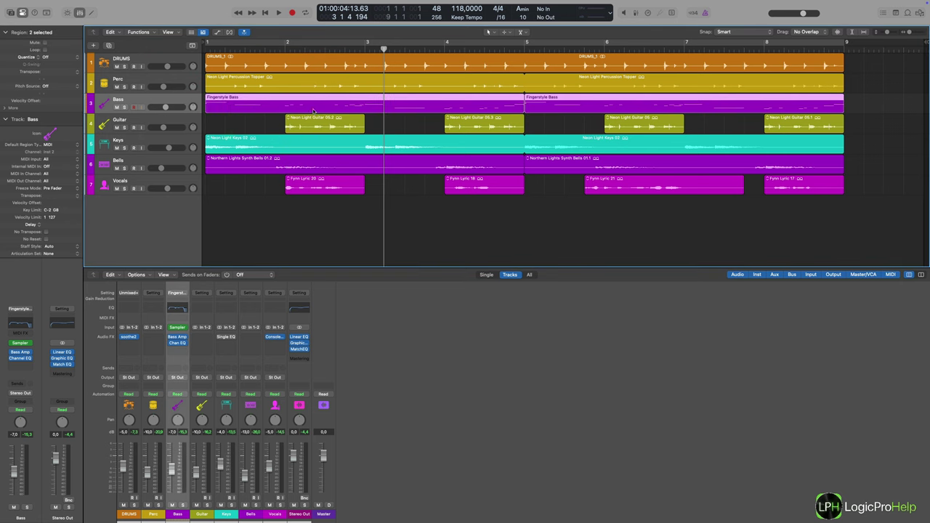
key(ctrl+b)
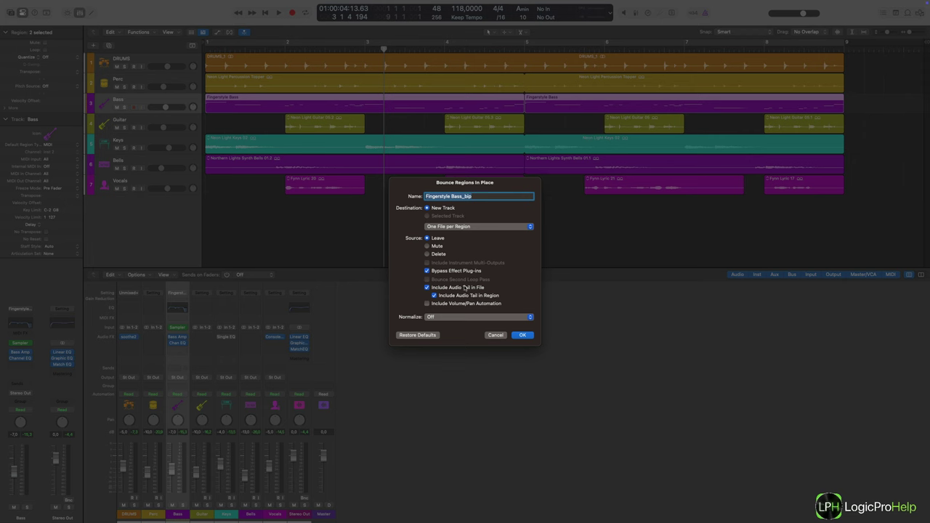
click(455, 228)
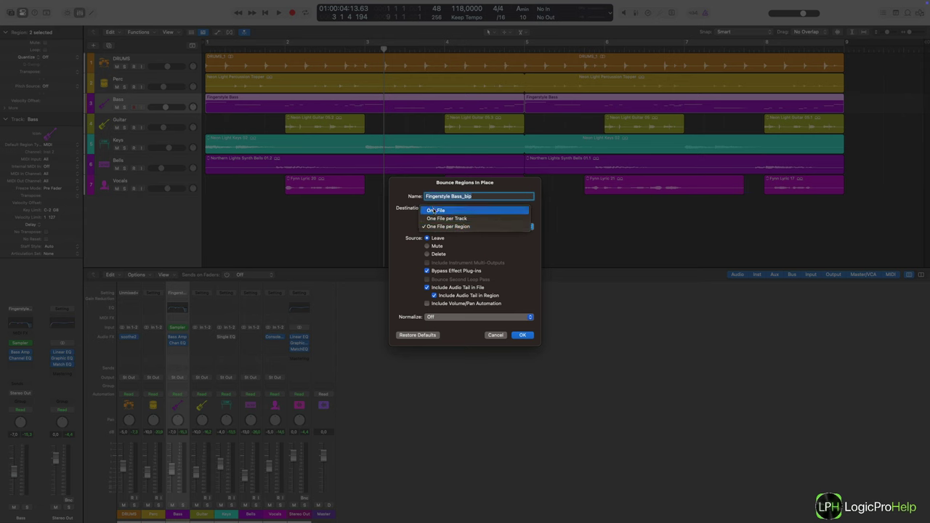
click(408, 218)
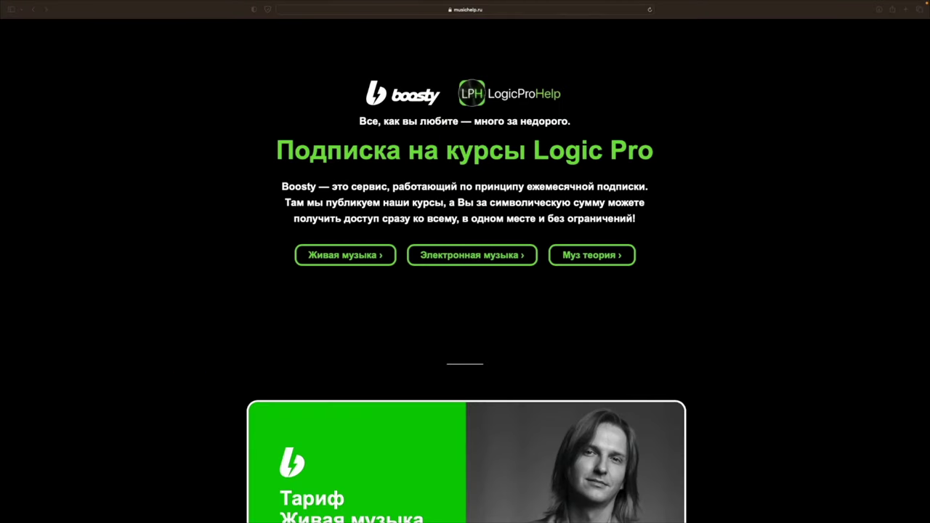
- In the browser, read through the live music, electronic music and music theory course plans on the musichelp.ru subscription page
click(304, 142)
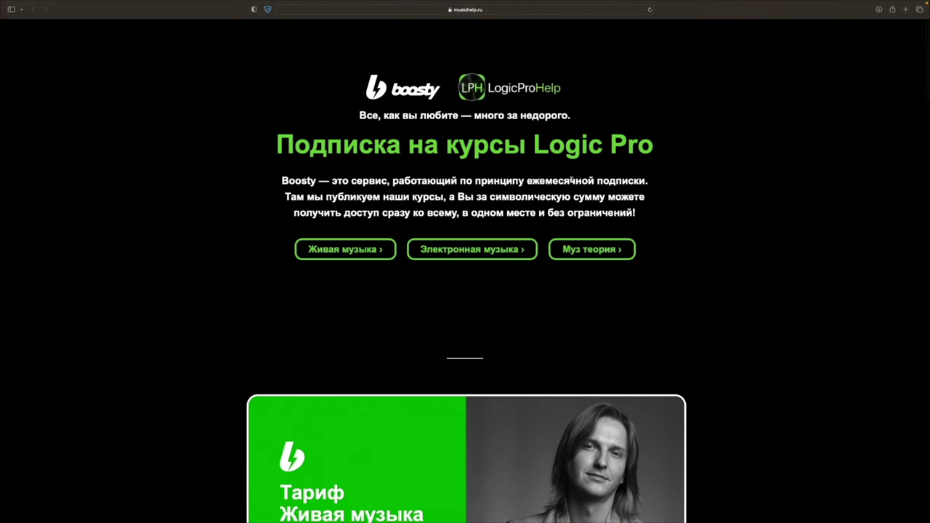
scroll(772, 189, down, 3)
scroll(773, 189, down, 5)
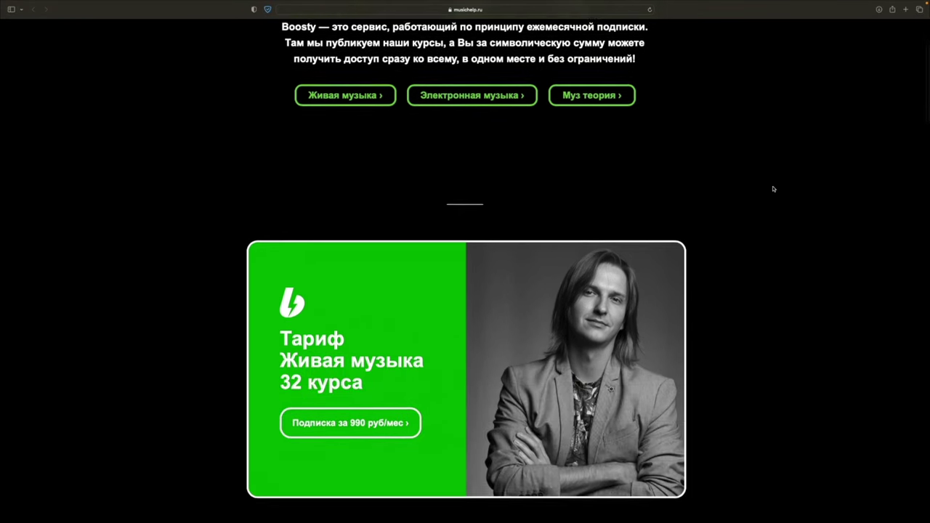
scroll(773, 189, down, 4)
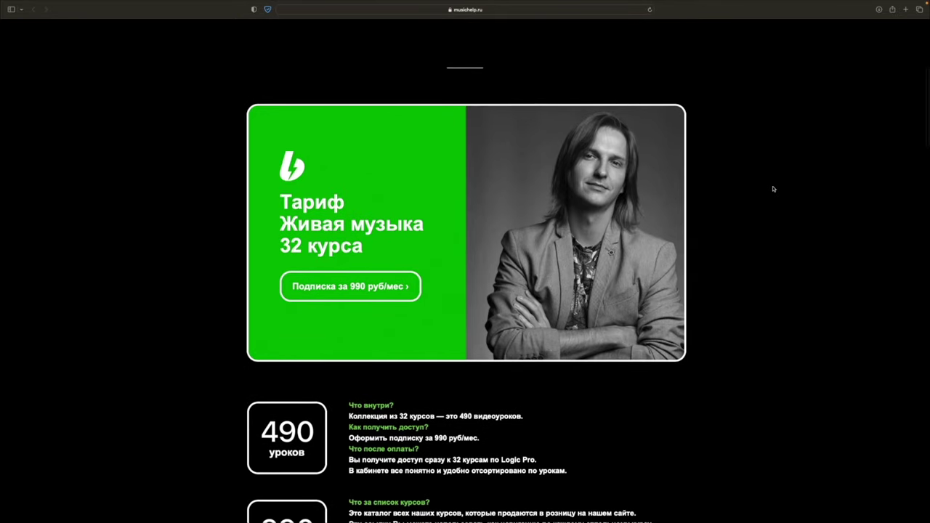
scroll(773, 189, down, 5)
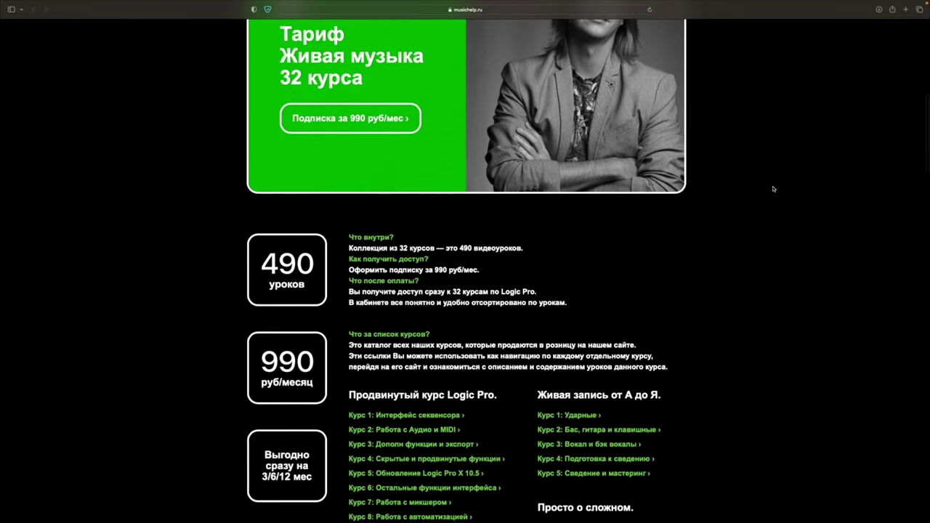
scroll(772, 189, down, 5)
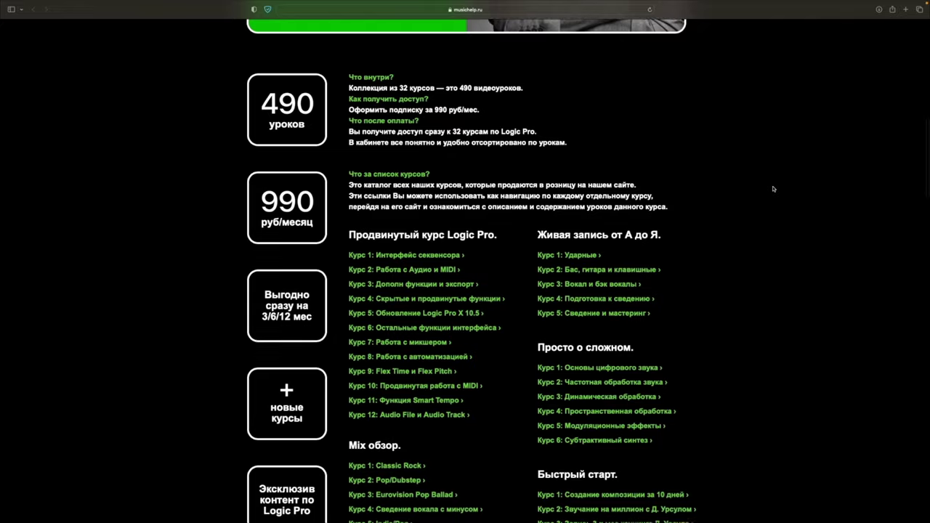
scroll(773, 189, down, 1)
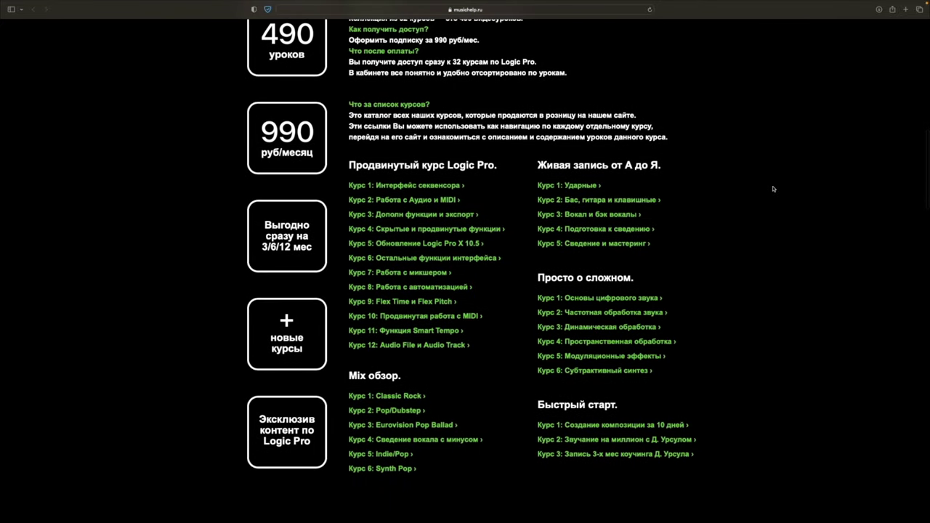
scroll(773, 189, down, 7)
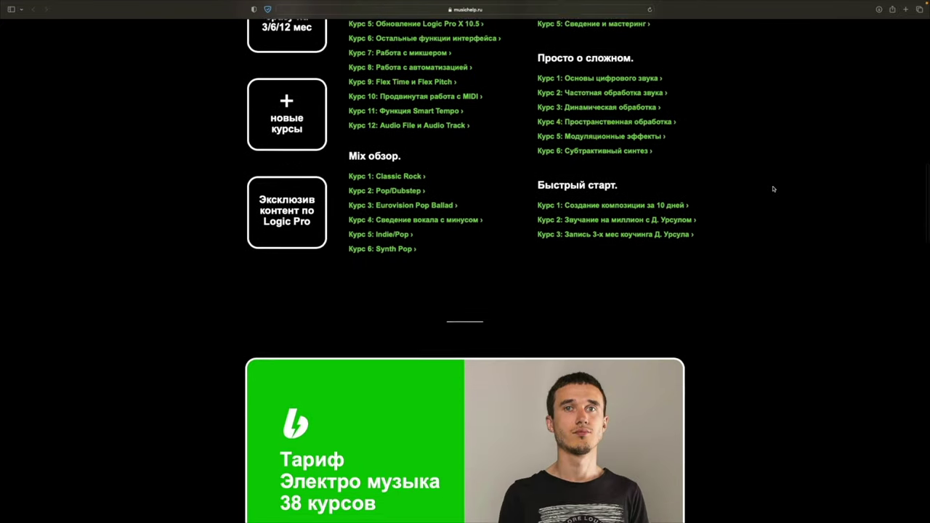
scroll(773, 189, down, 7)
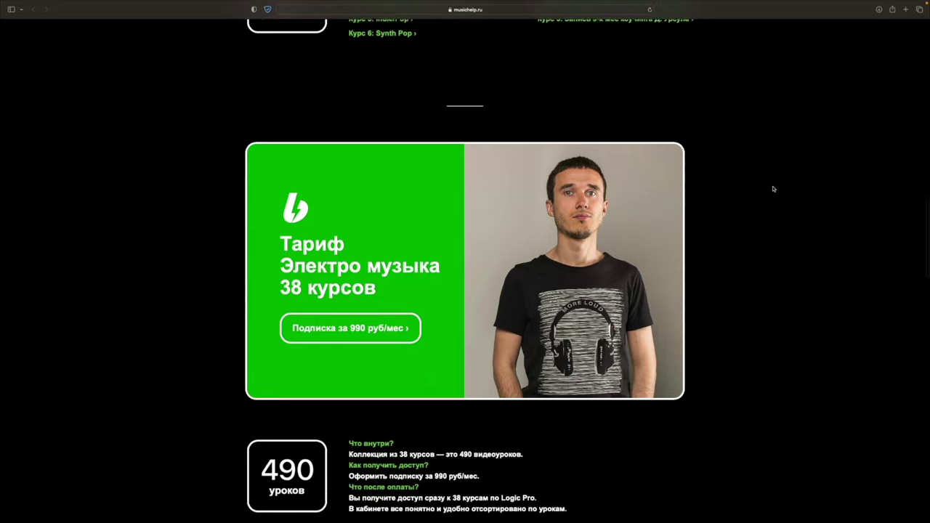
scroll(773, 189, down, 5)
scroll(773, 189, down, 9)
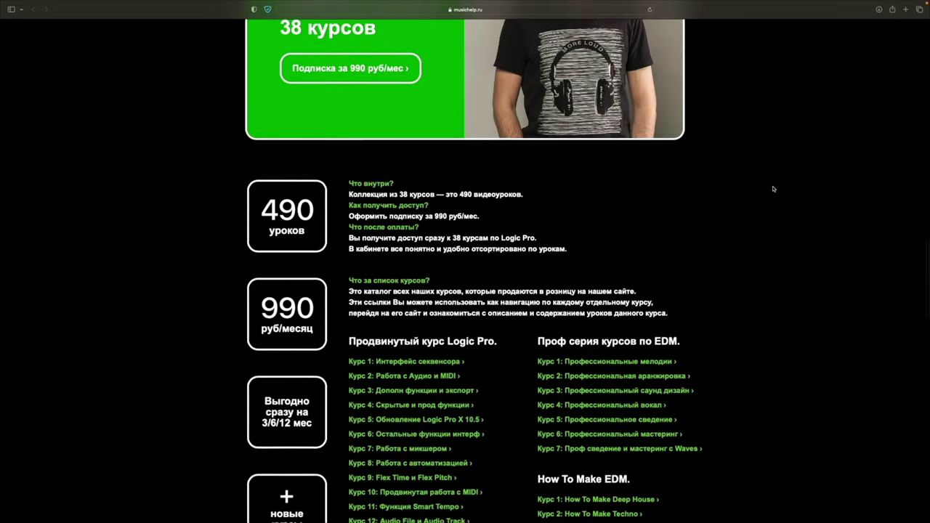
scroll(633, 229, down, 10)
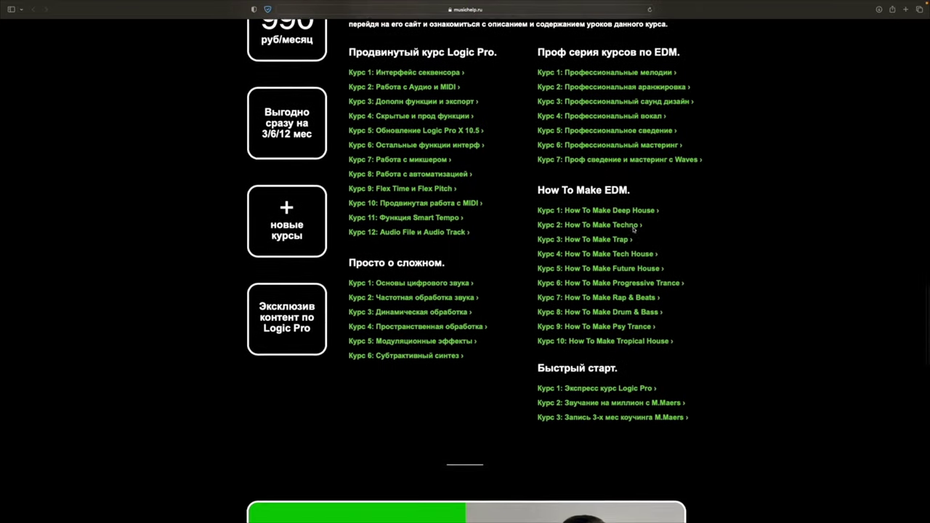
scroll(597, 259, down, 8)
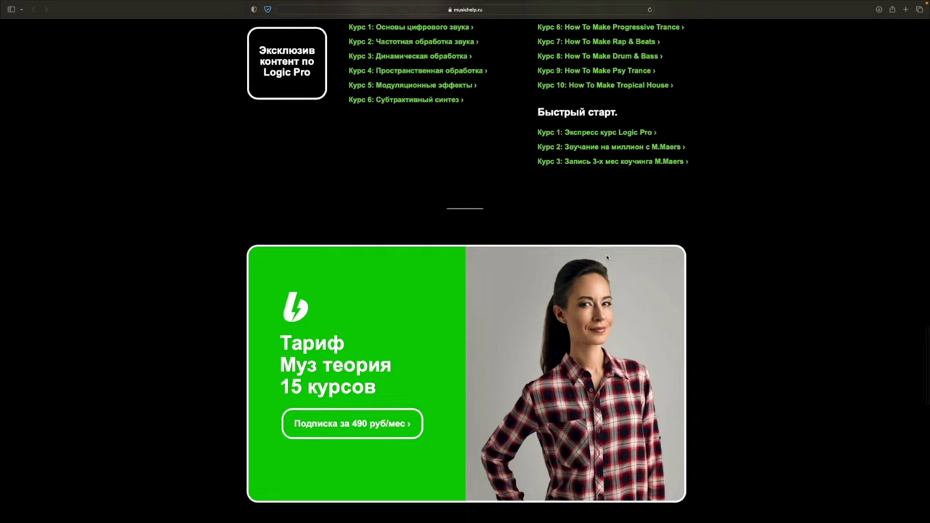
scroll(608, 266, down, 9)
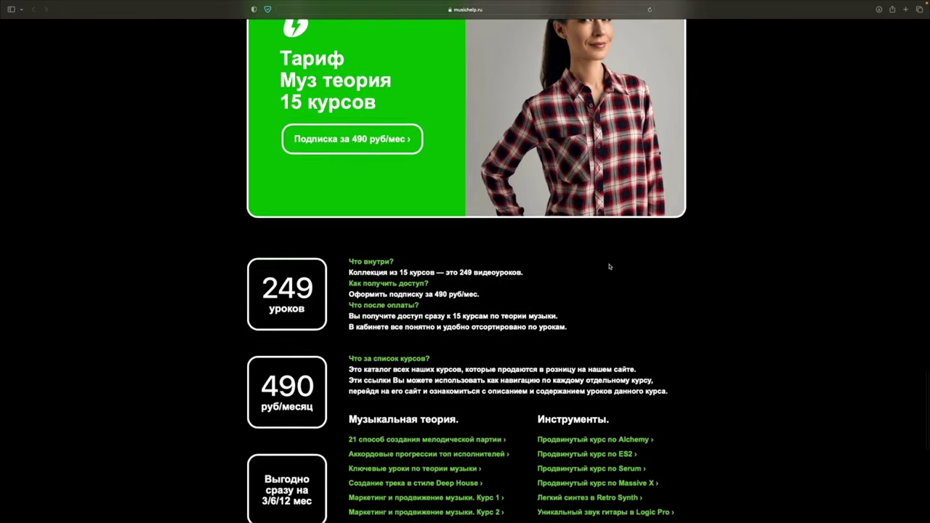
scroll(610, 269, down, 4)
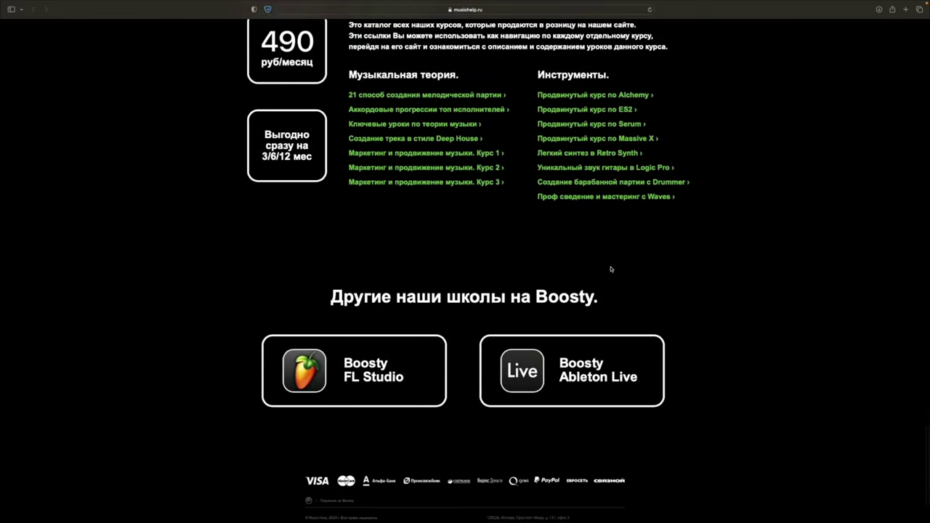
- Open the Живая музыка plan on Boosty and start subscribing by signing in with VK
scroll(611, 269, up, 20)
scroll(611, 270, up, 15)
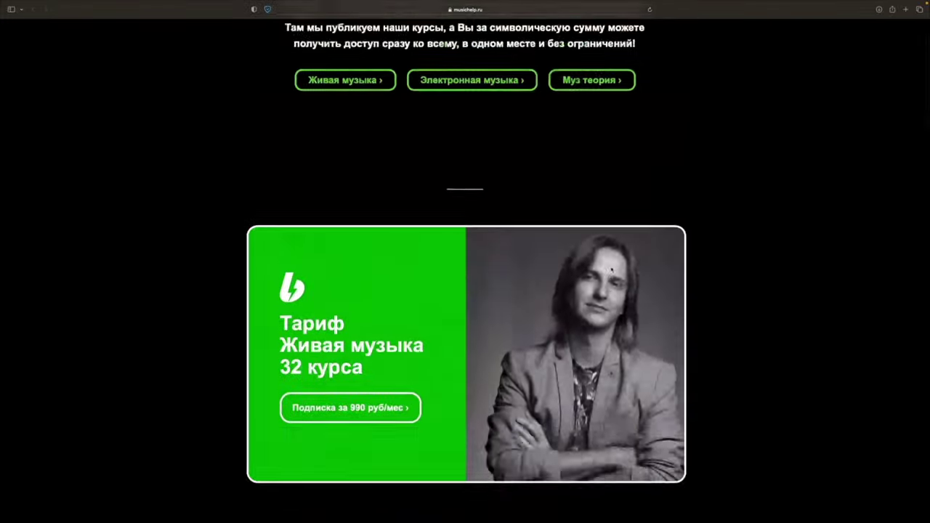
scroll(611, 269, down, 5)
scroll(610, 269, down, 3)
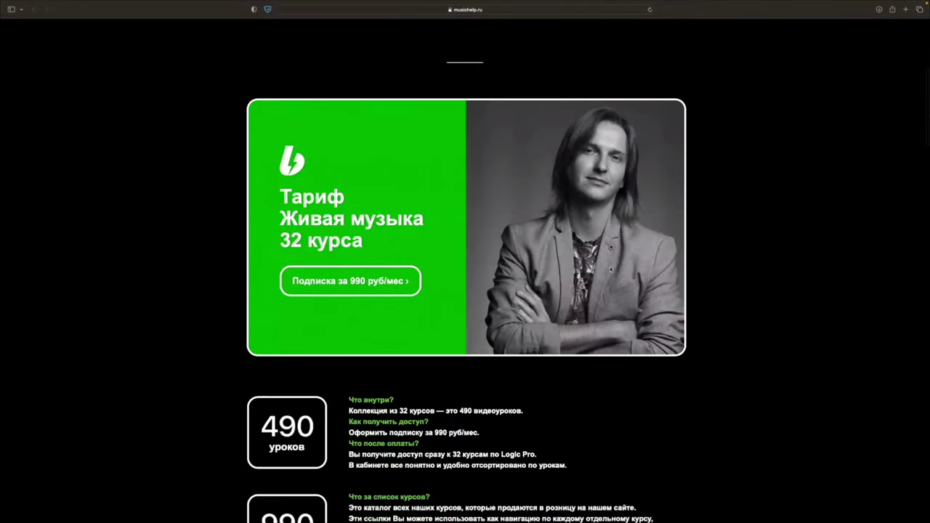
scroll(438, 324, up, 10)
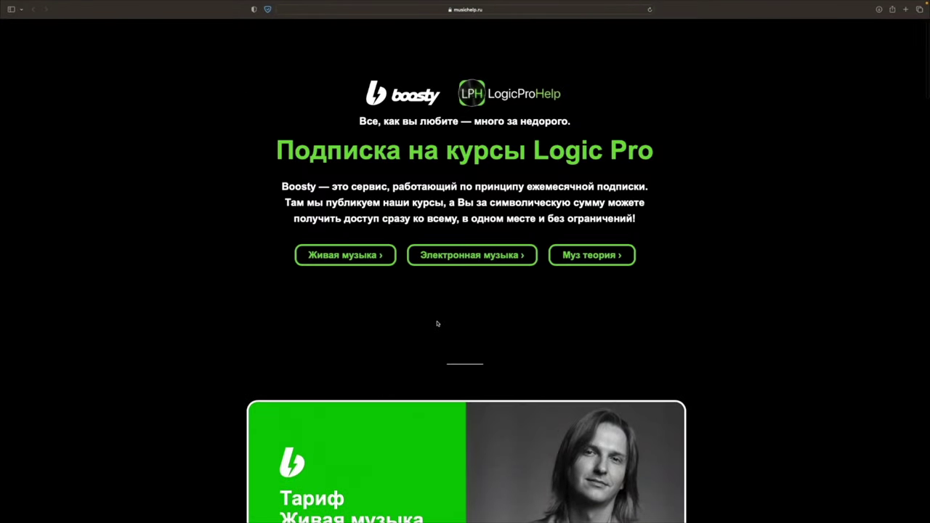
click(332, 257)
click(334, 258)
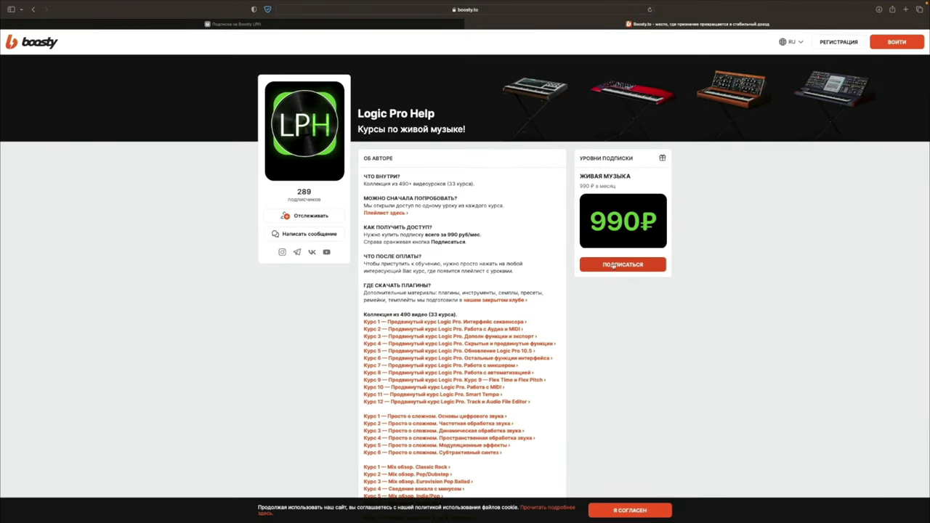
click(596, 265)
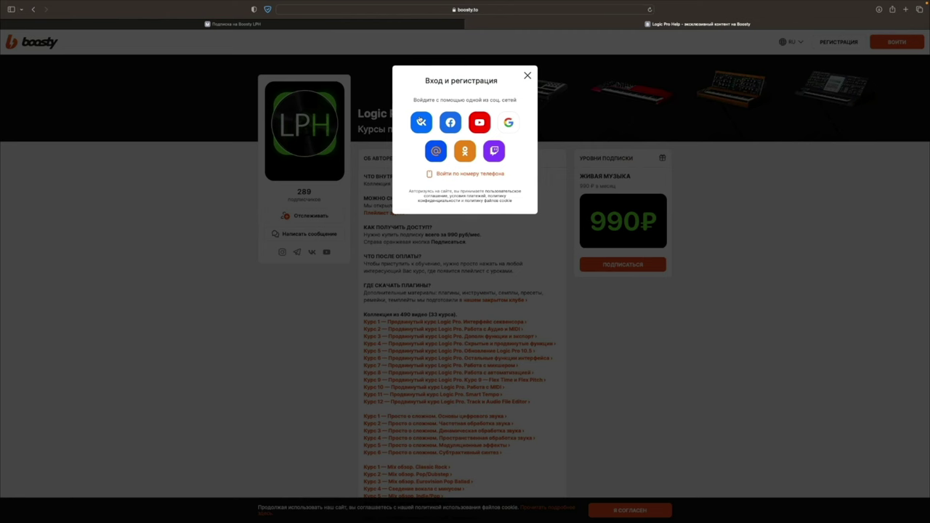
click(422, 124)
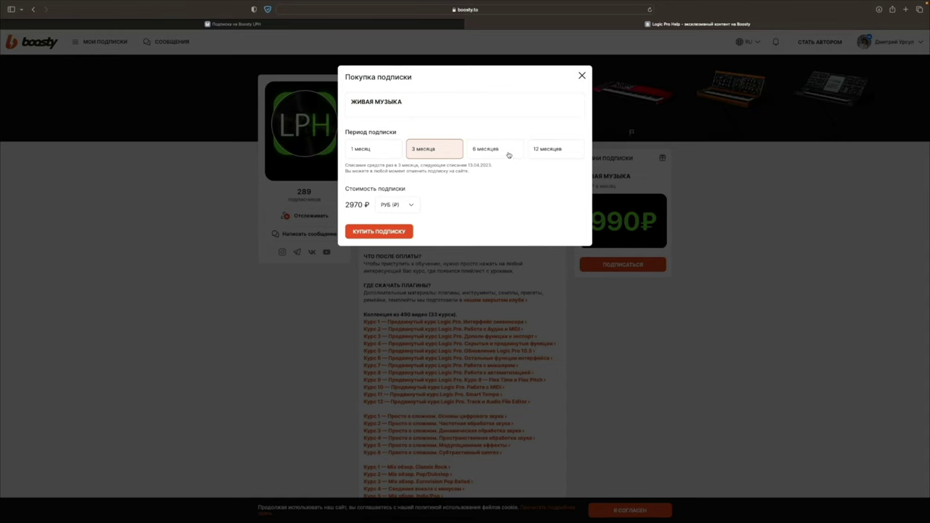
- Open the payment form for a 1-month Живая музыка subscription and close it without paying
click(508, 150)
click(544, 154)
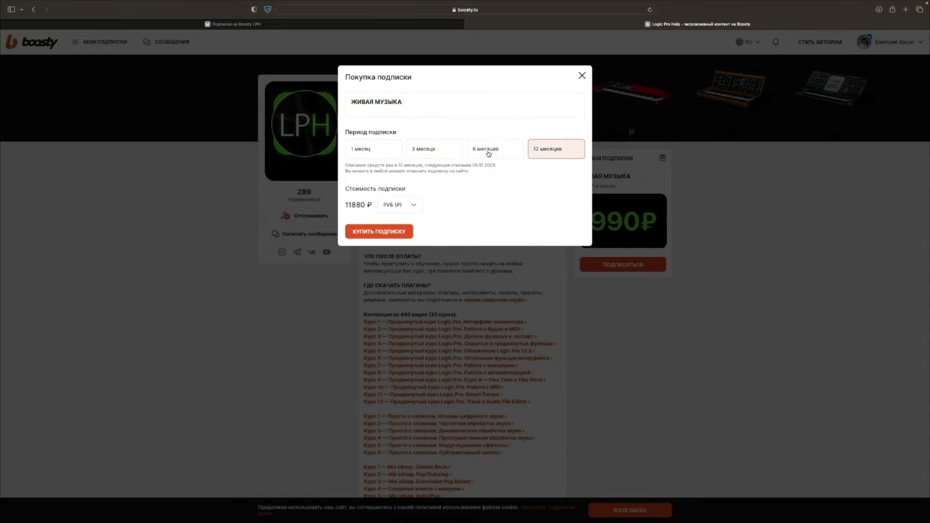
click(374, 154)
click(396, 233)
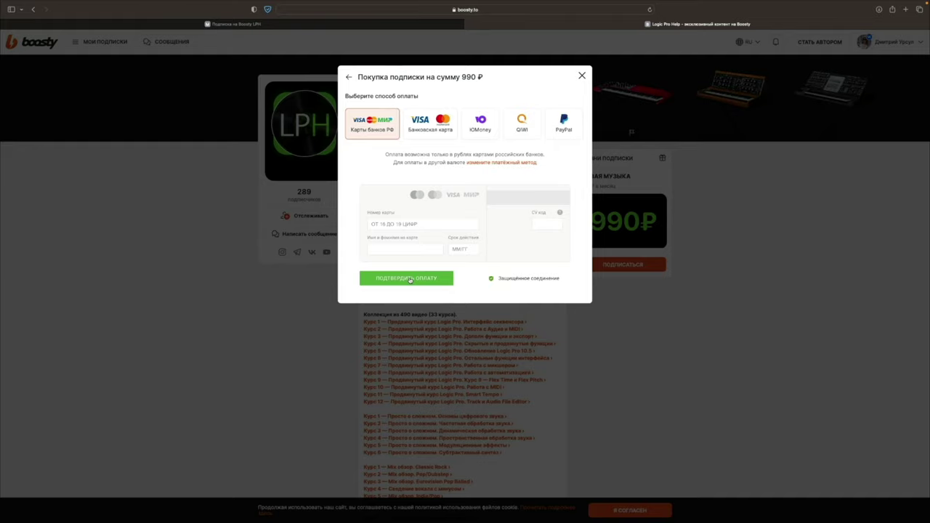
click(497, 315)
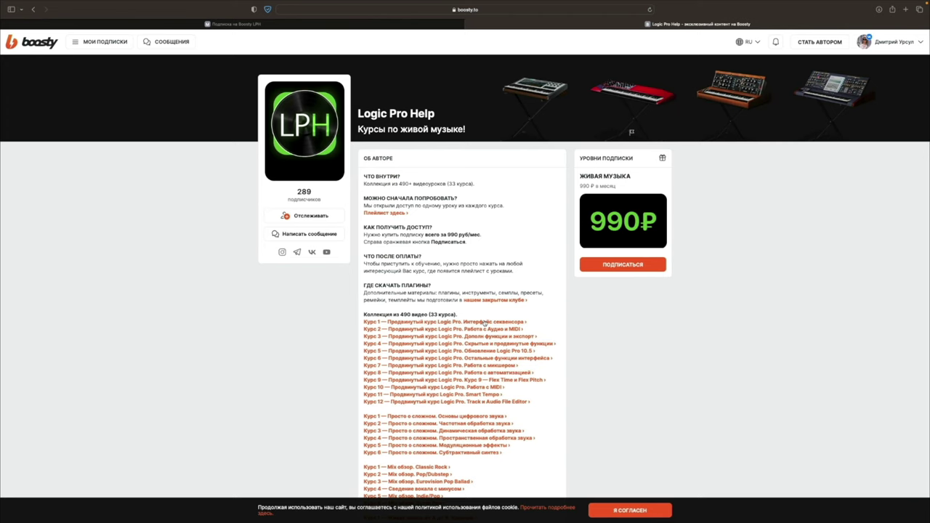
- Examine the course list on the Logic Pro Help author page and return to the musichelp.ru subscription page
scroll(485, 321, down, 2)
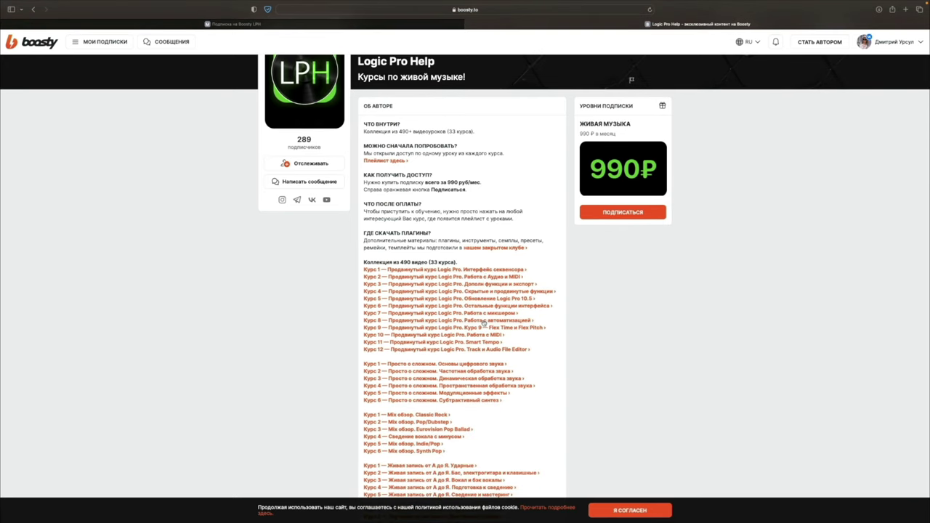
scroll(422, 392, down, 1)
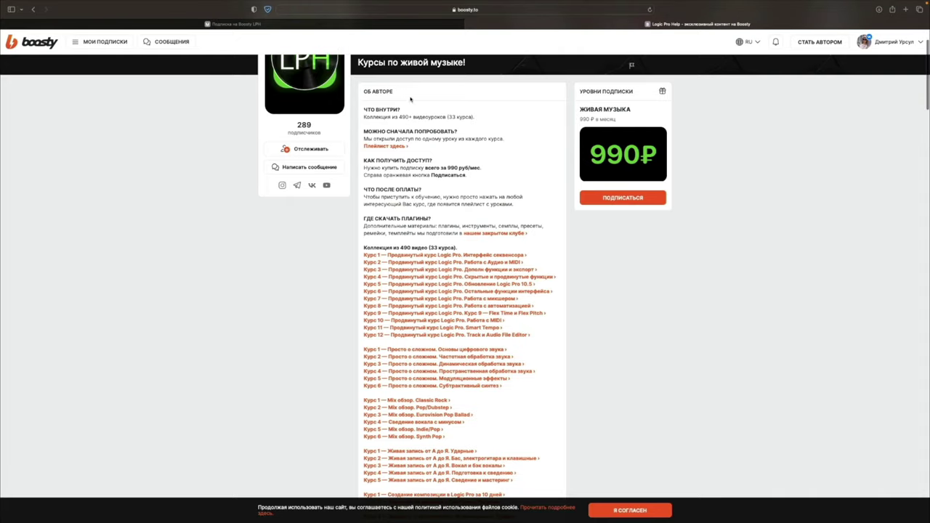
click(326, 24)
scroll(421, 204, up, 5)
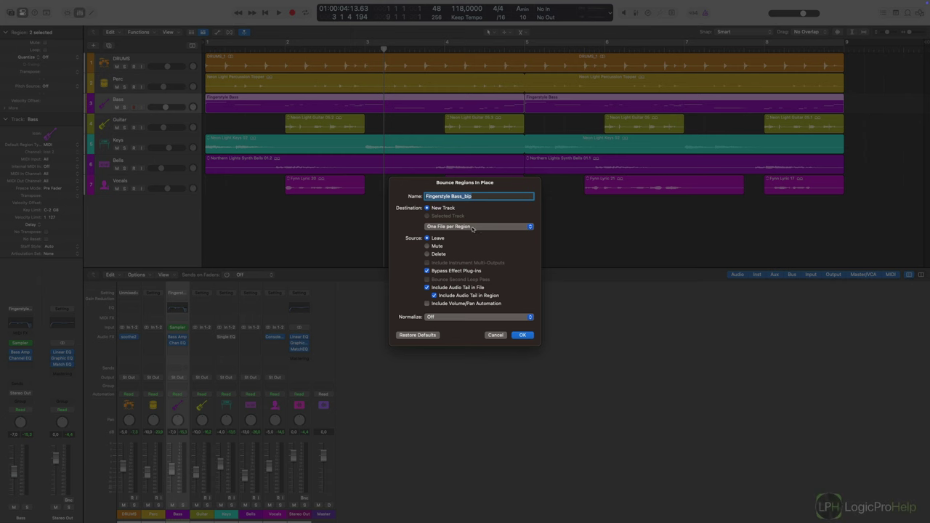
- In Logic Pro, set the bass bounce to One File on a new track, and cancel the bounce
click(472, 228)
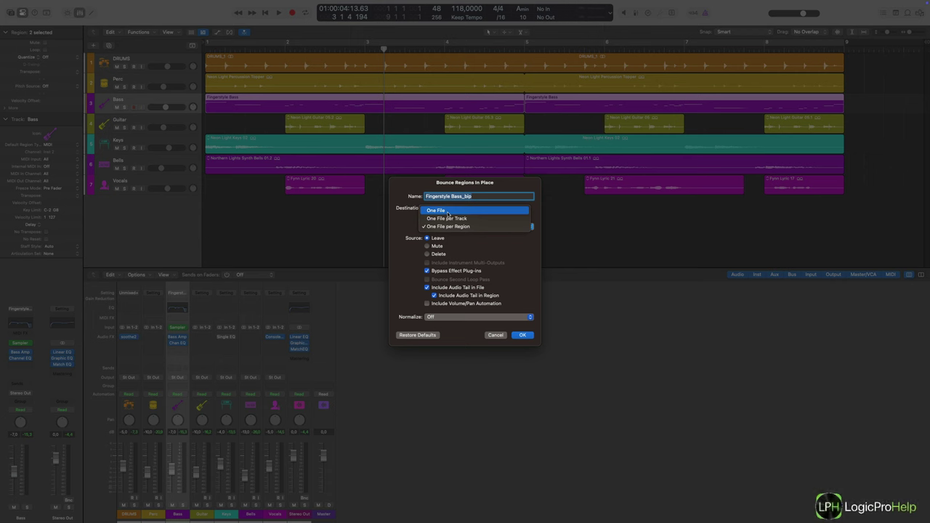
click(447, 210)
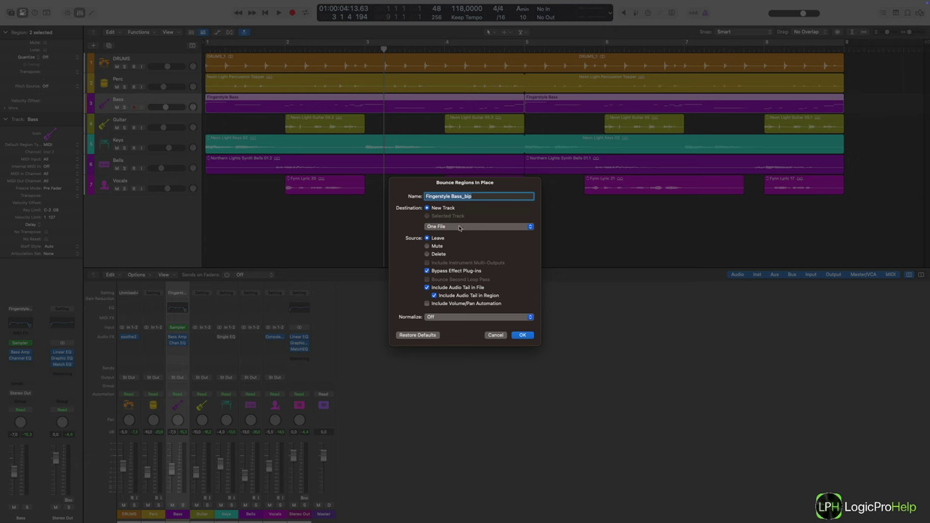
click(494, 335)
click(371, 242)
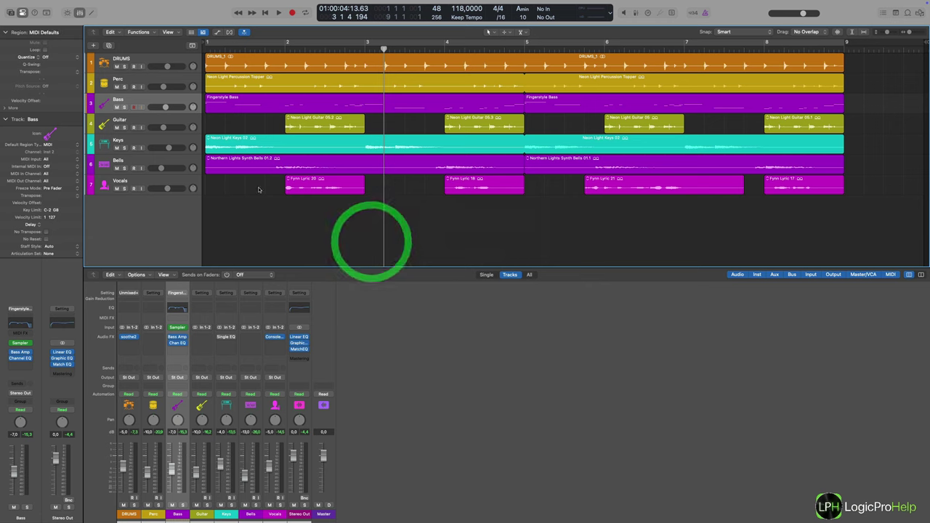
- Select the Fynn Lyric 20 vocal region, the Neon Light Guitar 05.3 region and the second Fingerstyle Bass region together
click(311, 187)
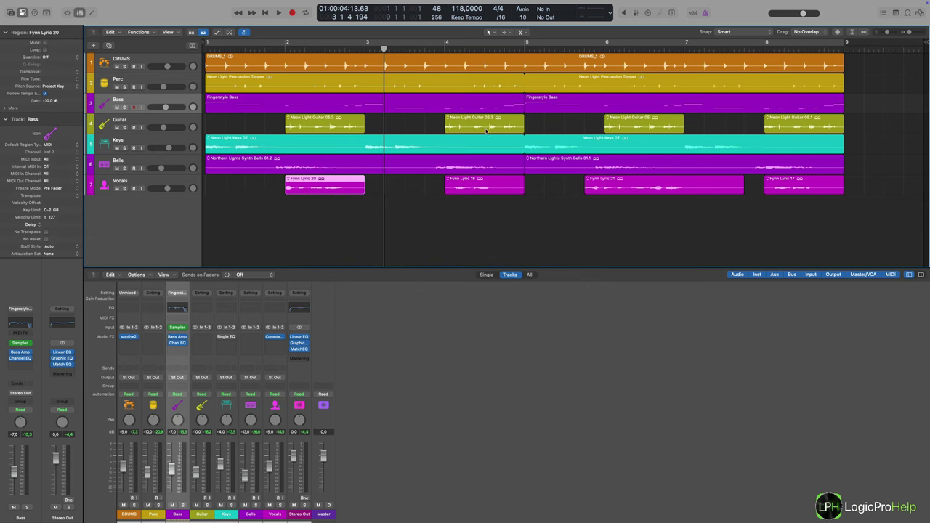
ctrl+click(475, 126)
click(313, 168)
click(316, 186)
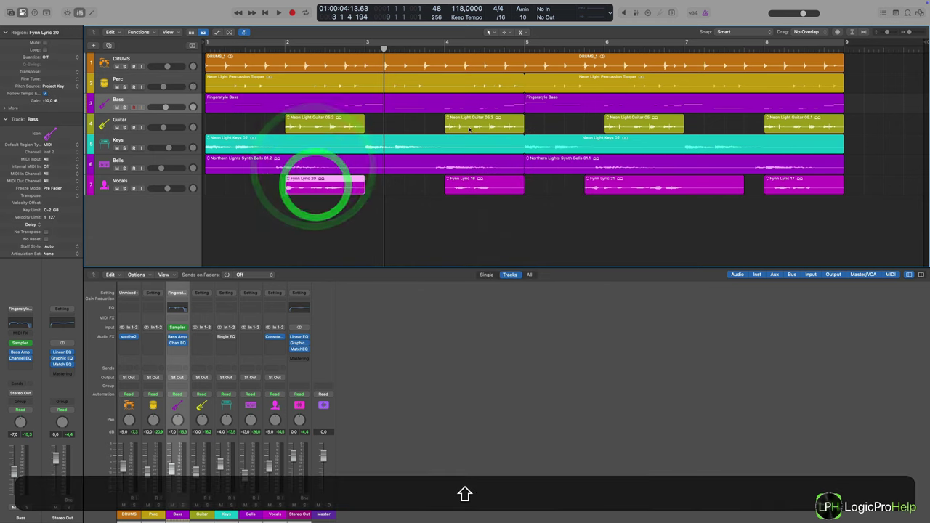
shift+super+click(471, 128)
shift+super+click(364, 178)
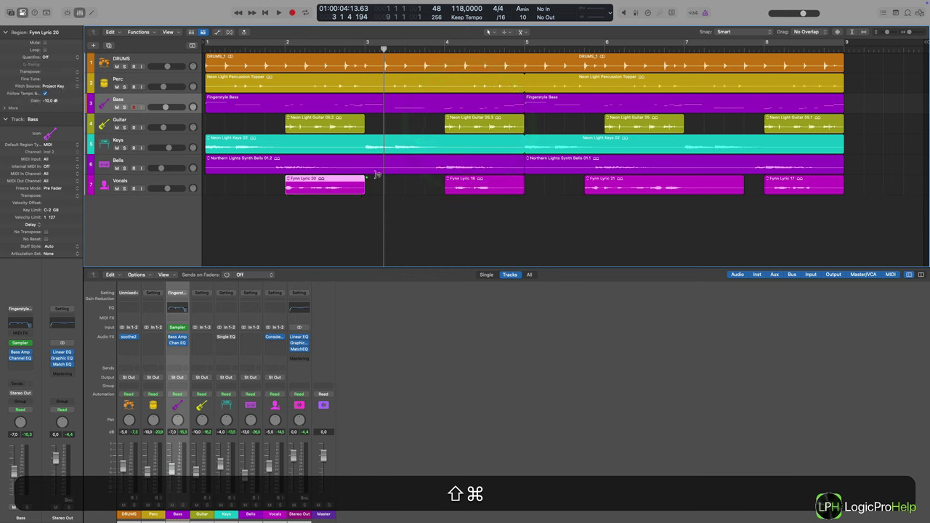
shift+click(471, 129)
shift+click(566, 101)
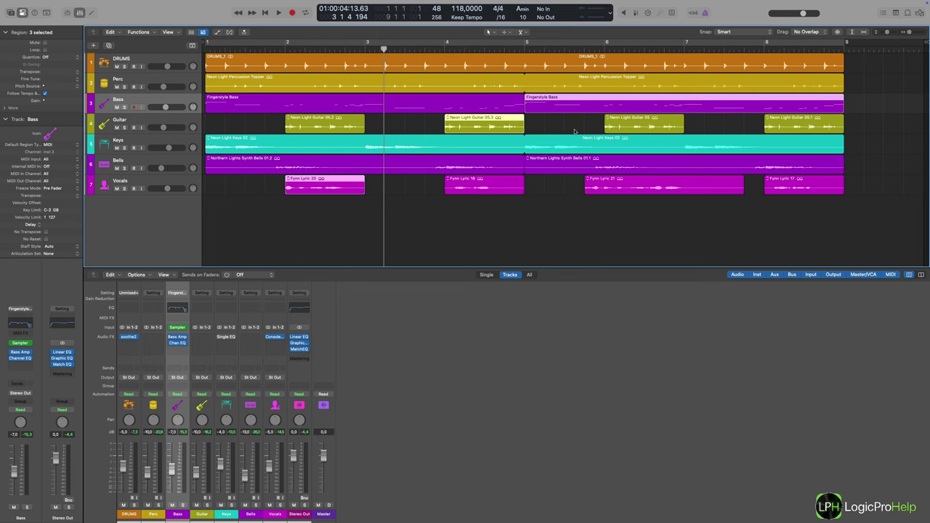
- Open Bounce Regions In Place for the selected vocal, guitar and bass regions and turn off Bypass Effect Plug-ins
key(ctrl+b)
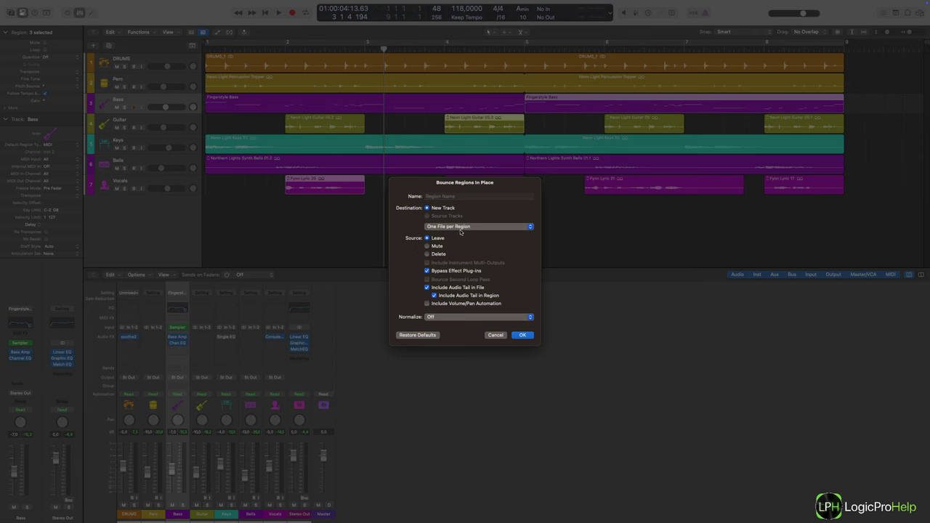
click(436, 225)
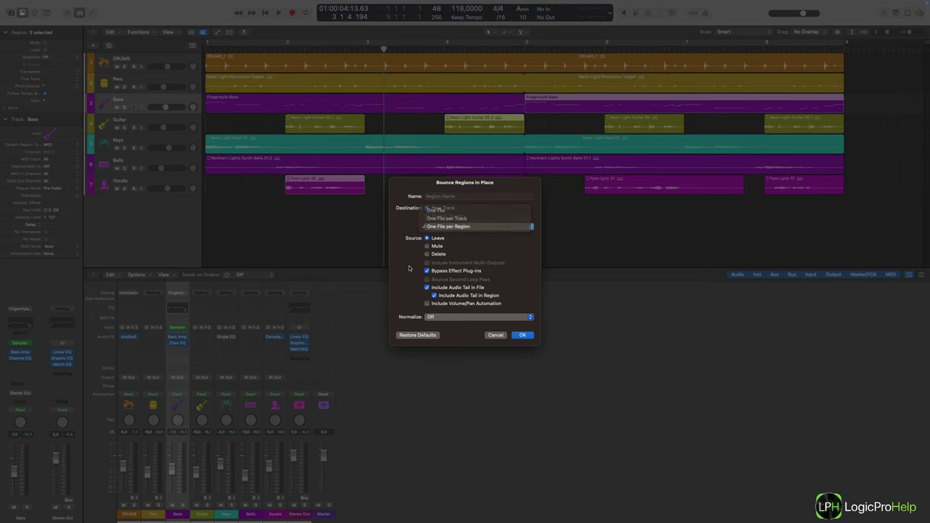
click(401, 267)
click(427, 271)
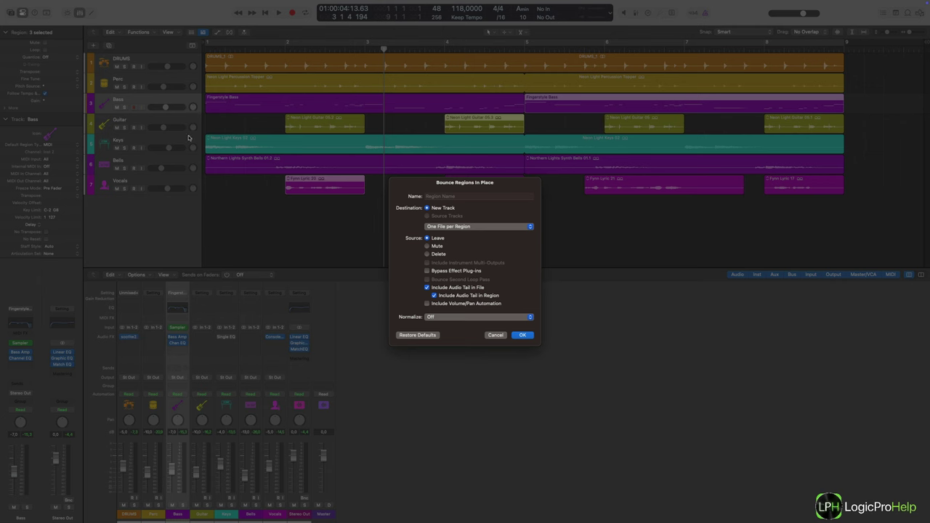
- Bounce the three selected regions to a new track as One File named "vox gtr bass"
click(448, 227)
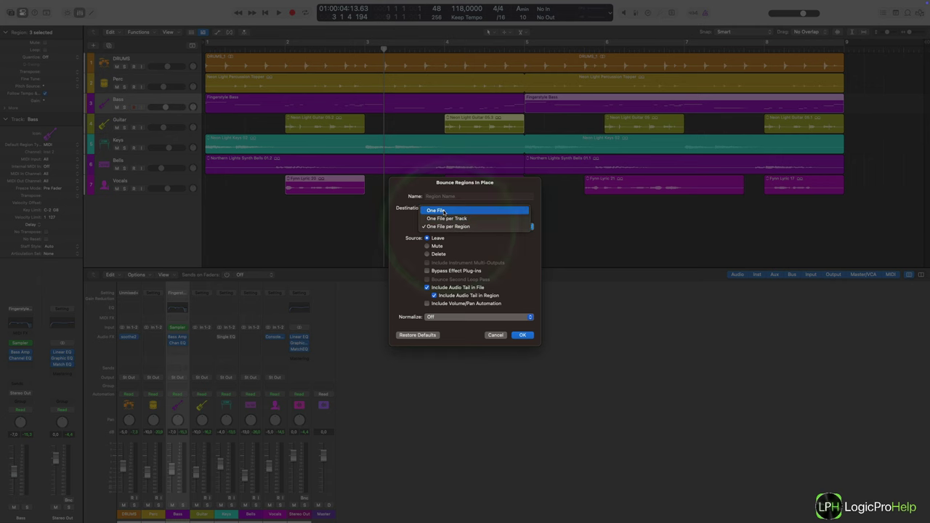
click(443, 211)
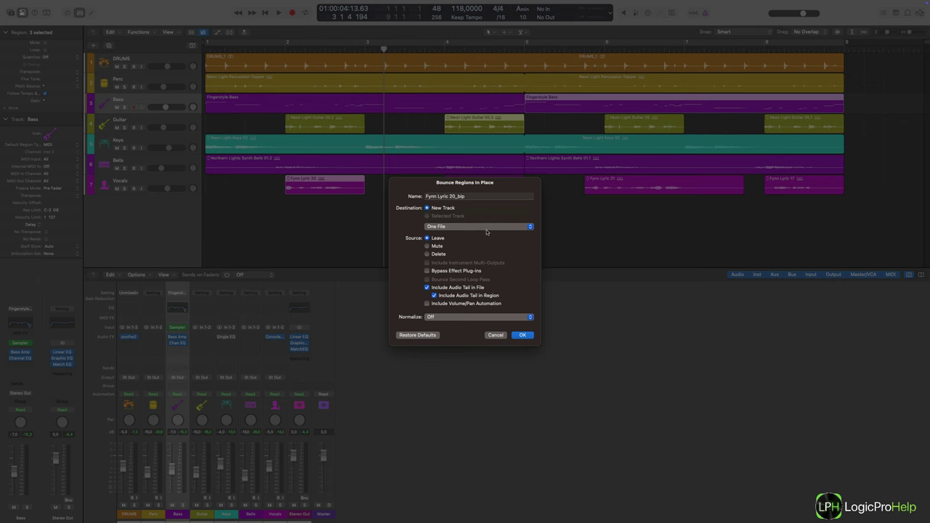
click(469, 198)
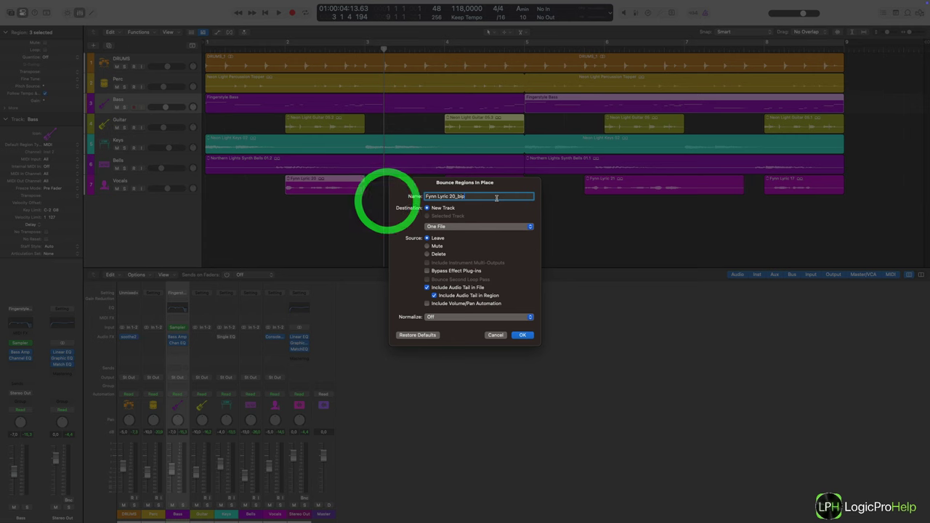
click(389, 196)
text(vox )
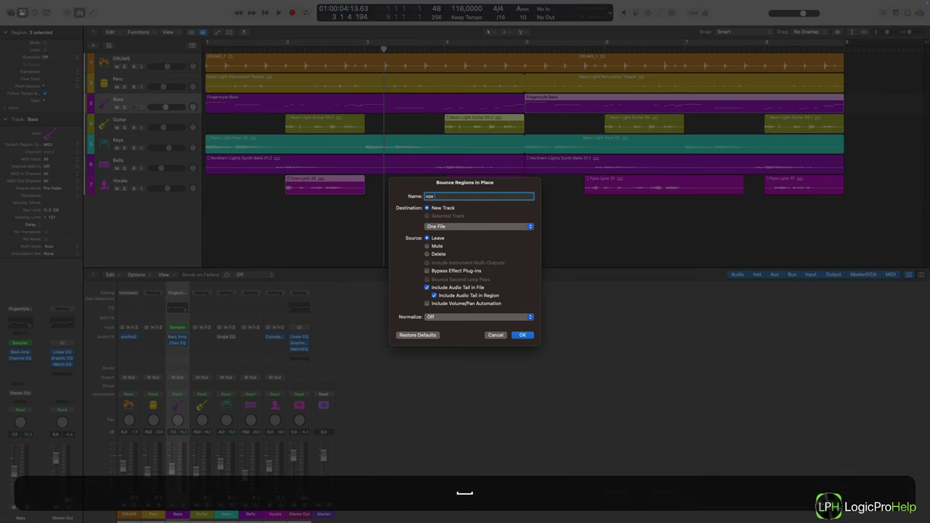
text(gtr bass)
click(523, 336)
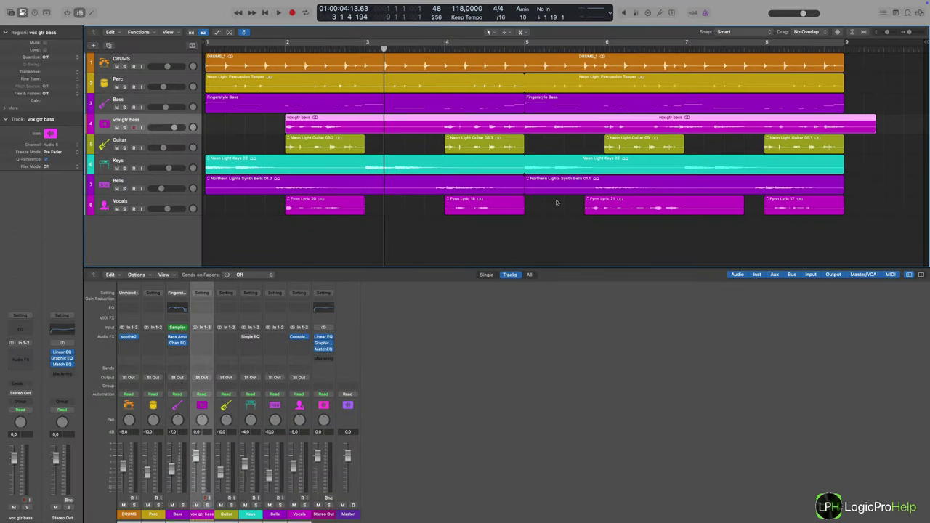
- Move the vox gtr bass track below the Vocals track and select its region
click(304, 124)
drag(145, 121, 145, 212)
click(325, 233)
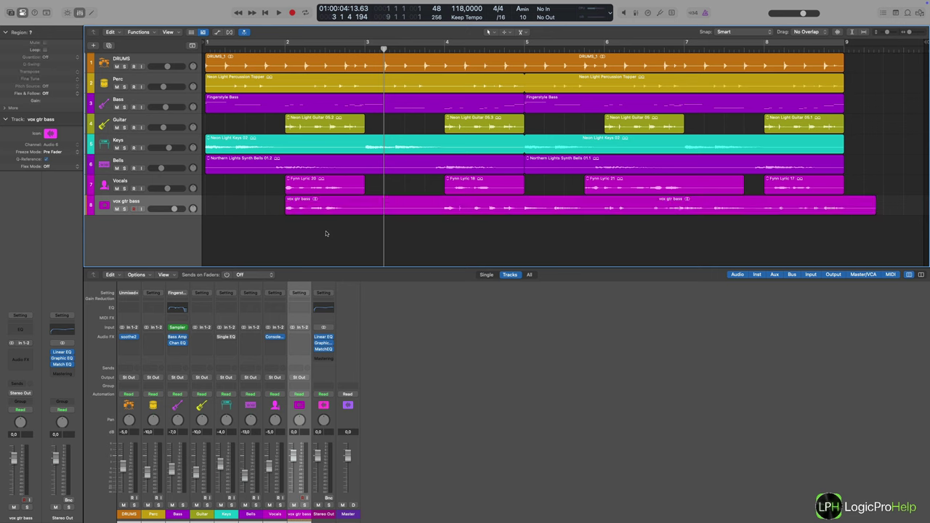
click(326, 233)
click(300, 209)
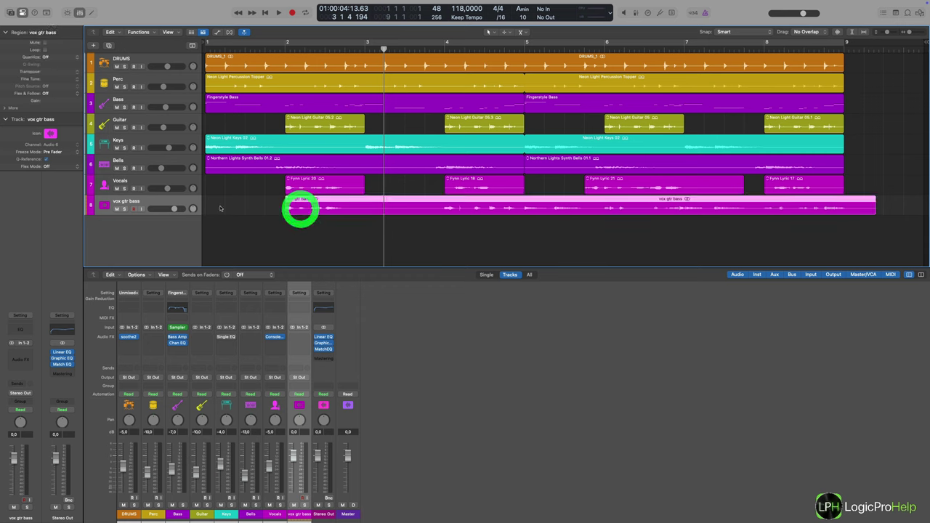
click(167, 202)
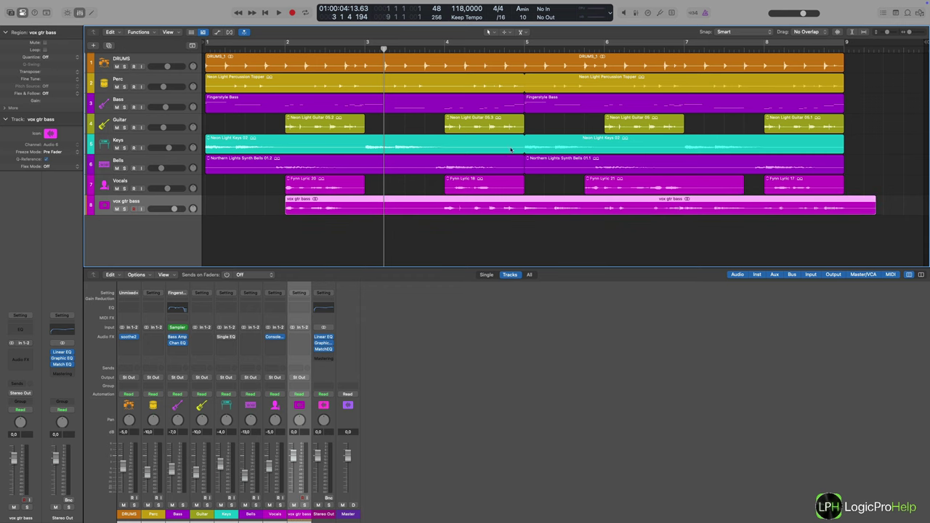
- Select Fynn Lyric 20, Fynn Lyric 21, Neon Light Keys 02 and the second Fingerstyle Bass region together, and clear the selection
click(327, 184)
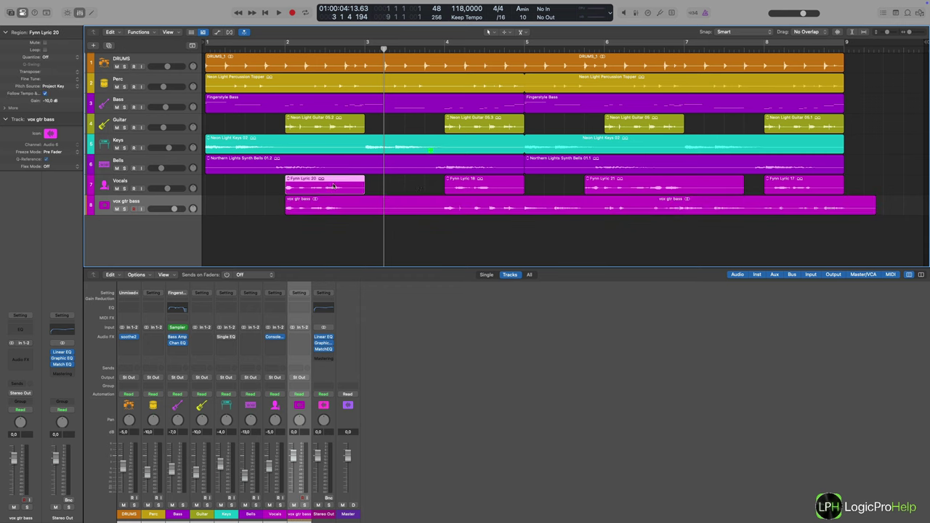
shift+click(616, 184)
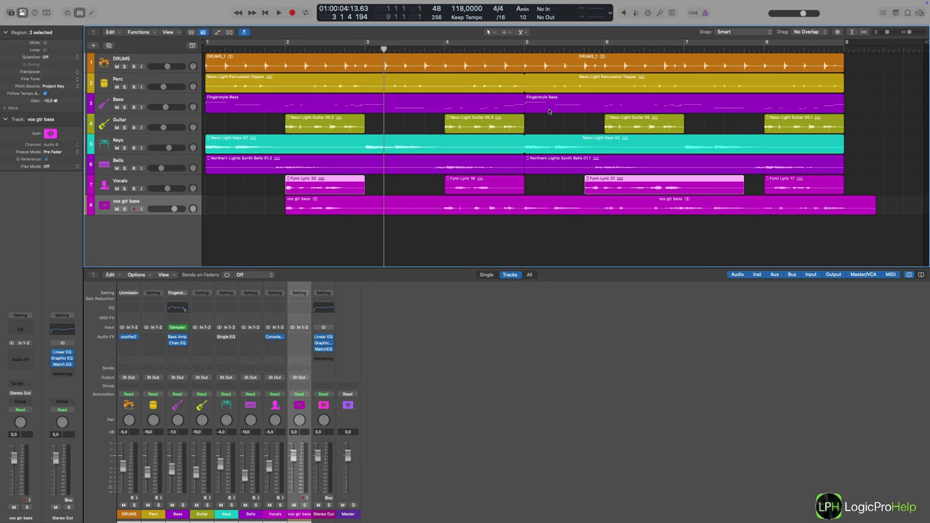
shift+click(566, 142)
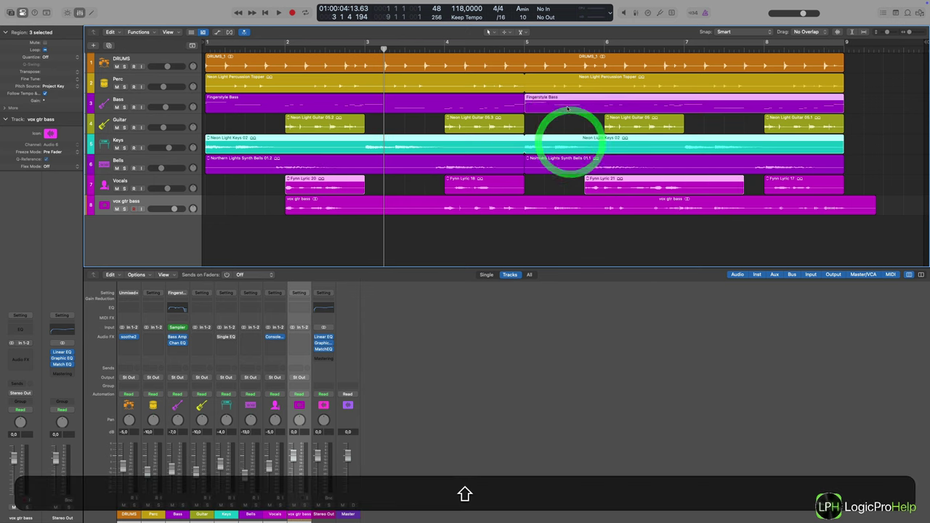
shift+click(567, 104)
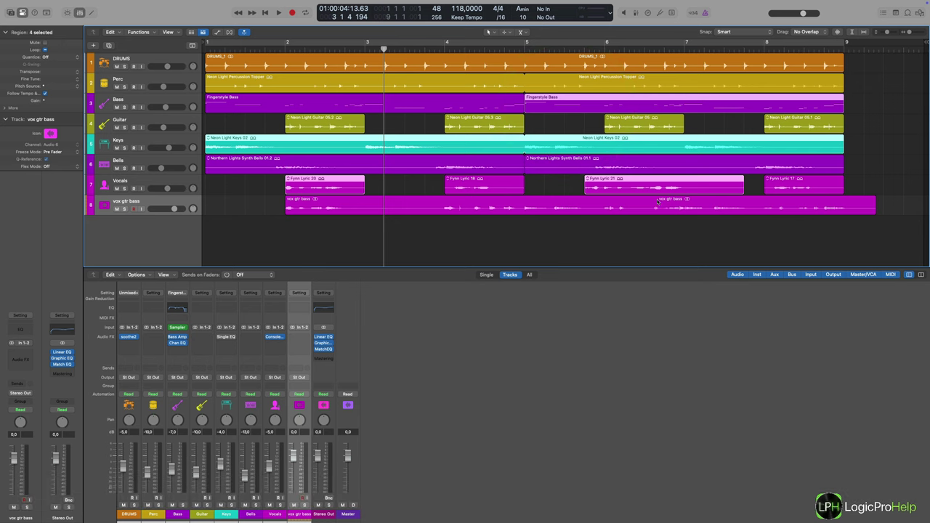
click(508, 225)
- Enlarge the vox gtr bass track and examine the combined waveform against the source regions
click(472, 211)
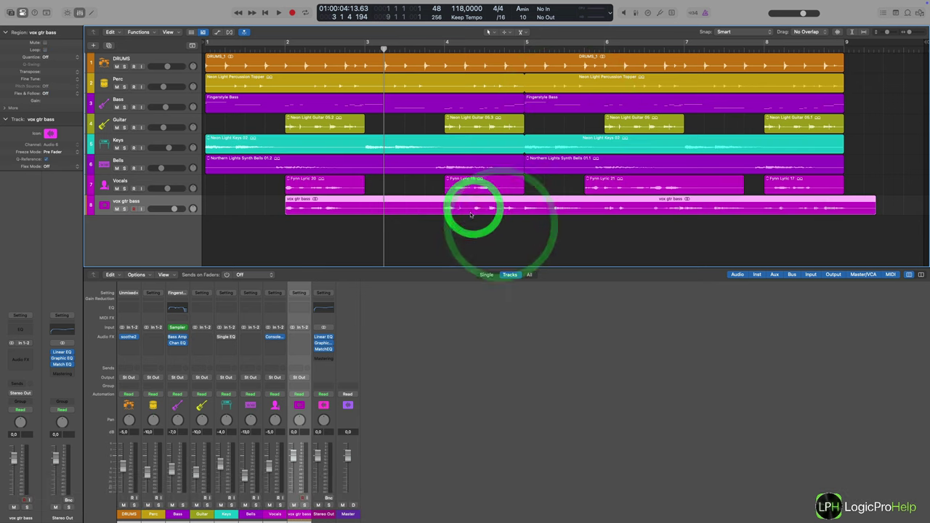
drag(135, 214, 151, 253)
scroll(155, 250, down, 2)
drag(260, 194, 373, 202)
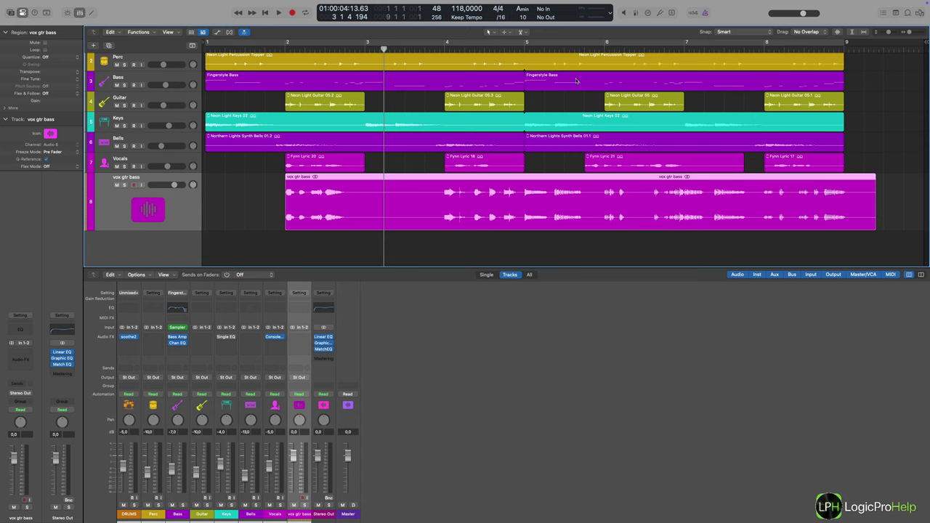
scroll(666, 216, up, 1)
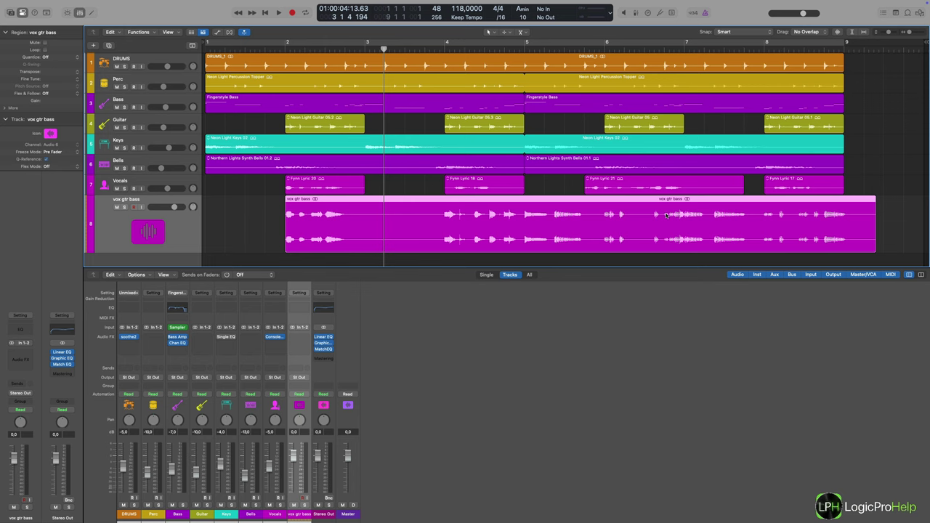
- Undo the vox gtr bass track move and the one-file bounce
click(254, 215)
key(super+z)
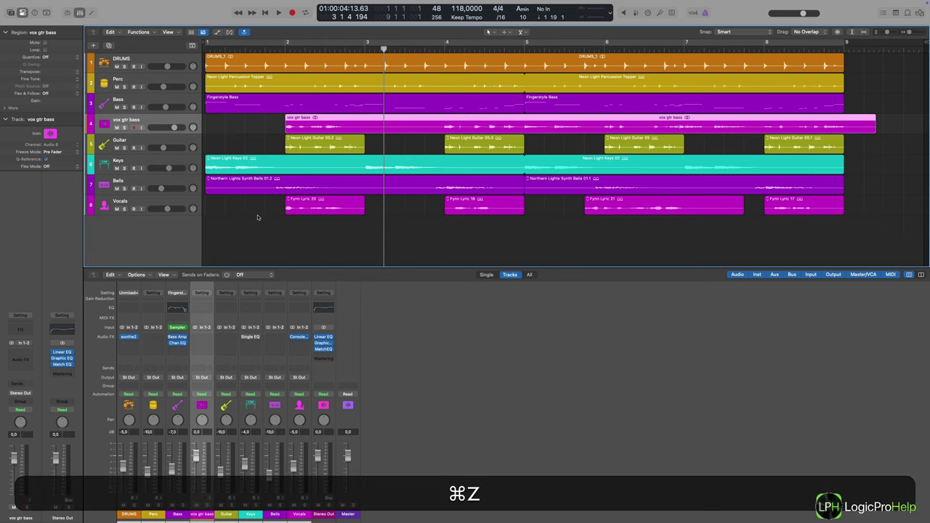
key(super+z)
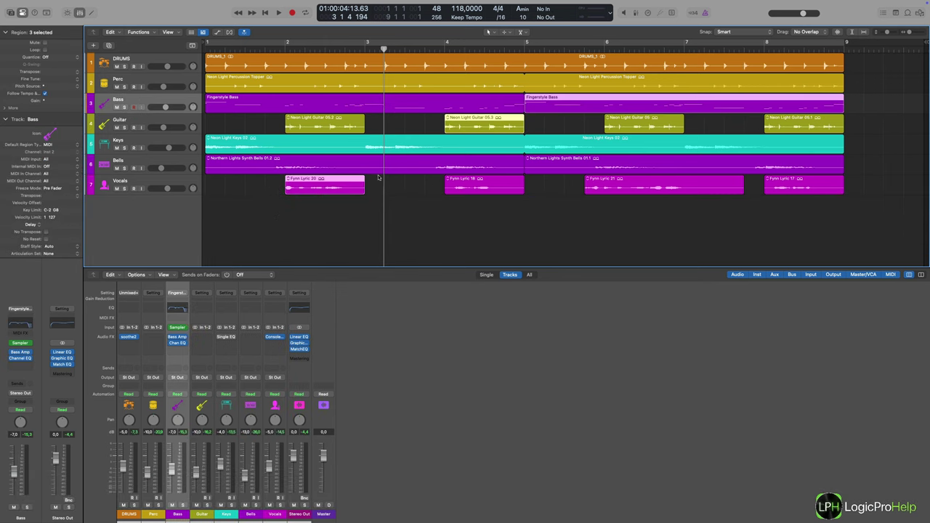
- Bounce Fynn Lyric 20, Neon Light Guitar 05.3 and the second Fingerstyle Bass region to new tracks as One File per Track
click(311, 187)
shift+click(485, 120)
shift+click(575, 110)
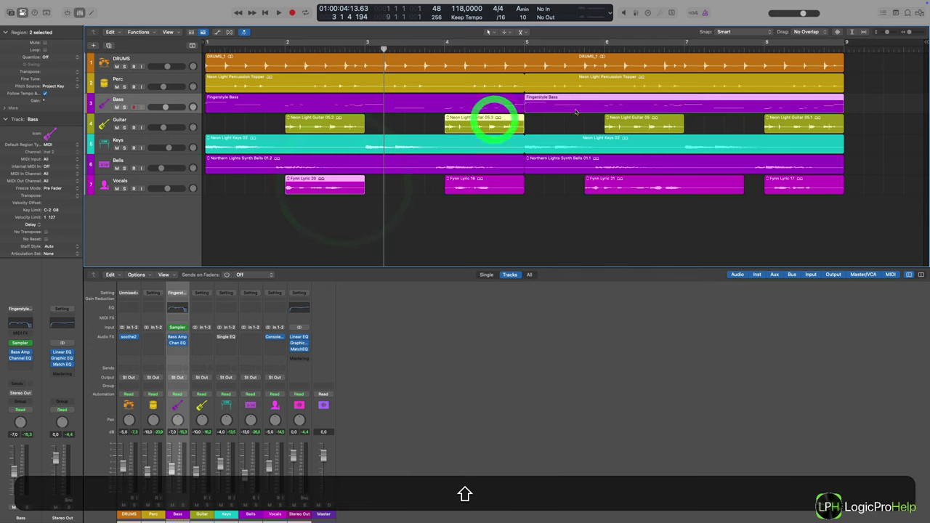
key(ctrl+shift+b)
click(470, 224)
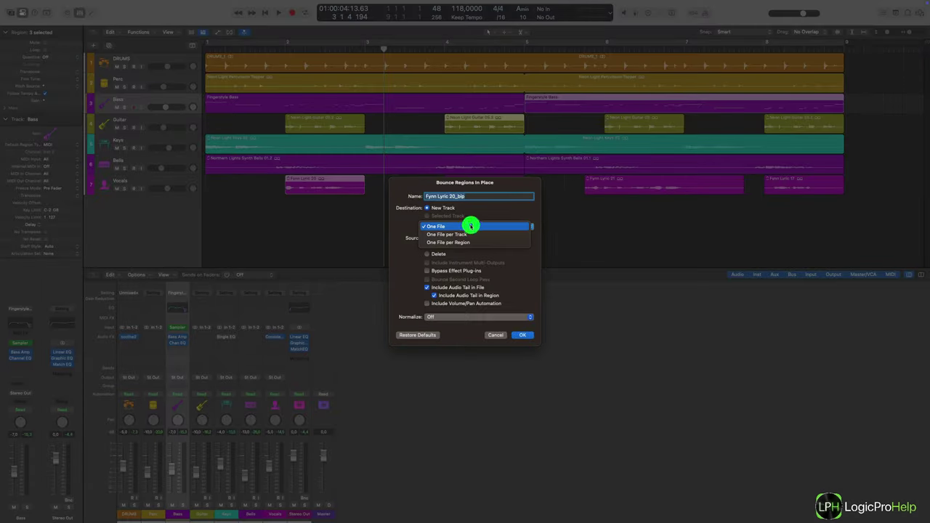
click(464, 235)
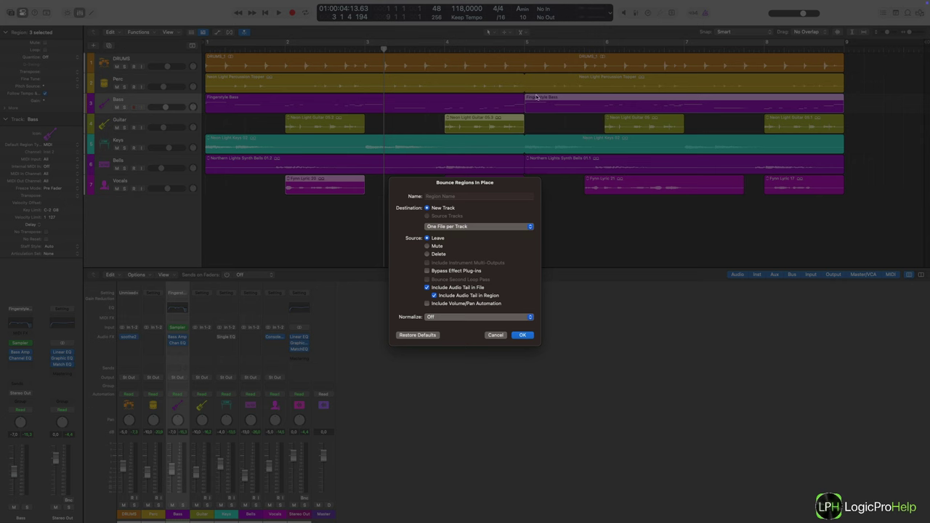
click(520, 335)
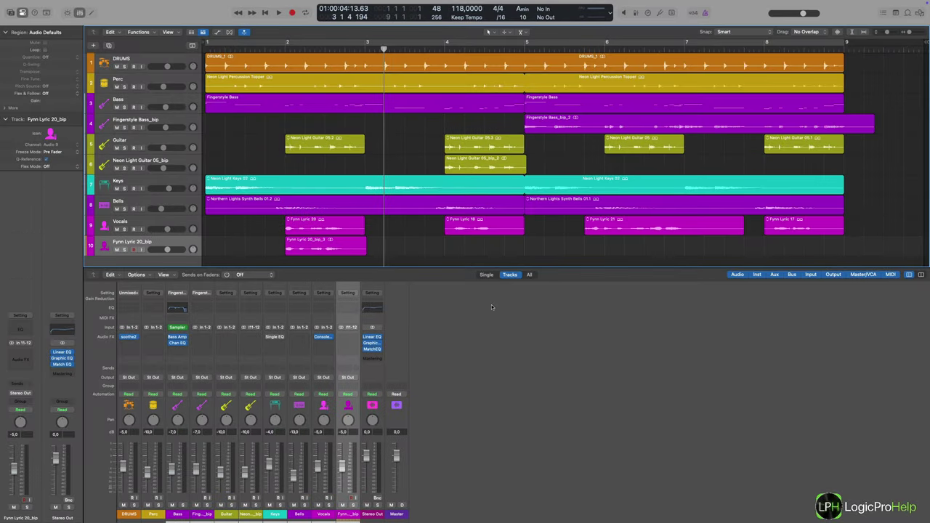
- Check the bounced vocal, guitar and bass regions on their separate tracks, and undo the per-track bounce
click(313, 250)
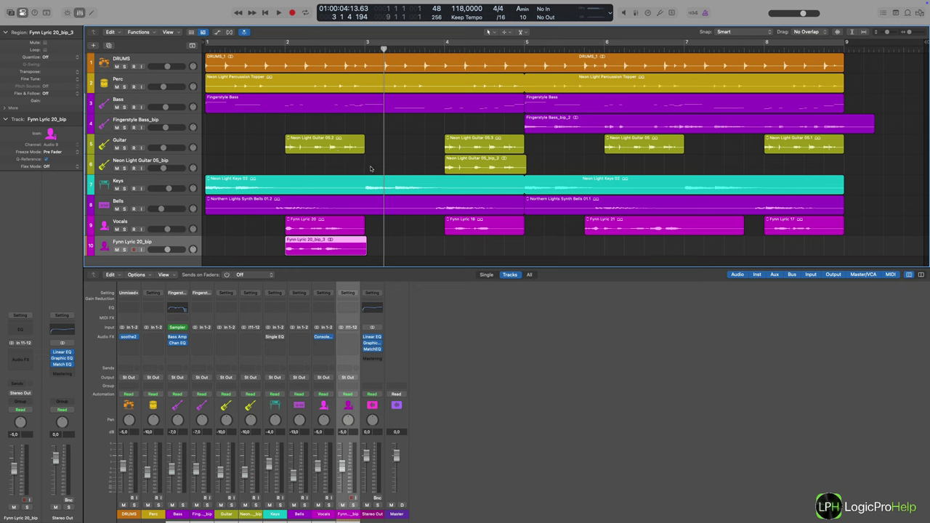
click(324, 192)
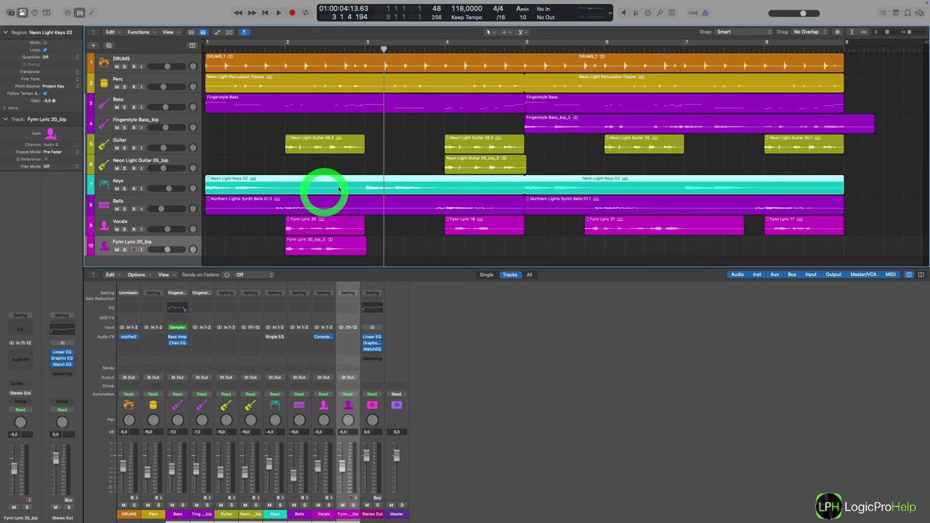
click(324, 240)
click(454, 169)
click(359, 243)
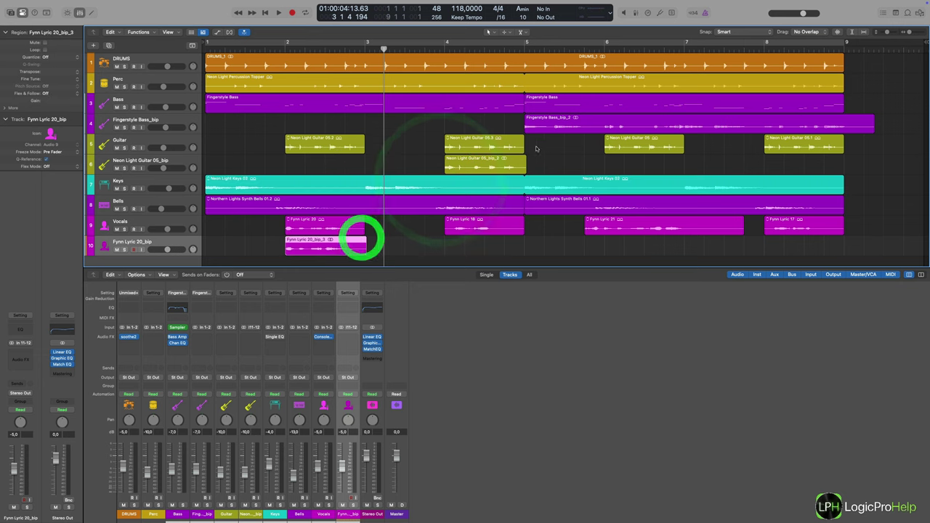
click(552, 126)
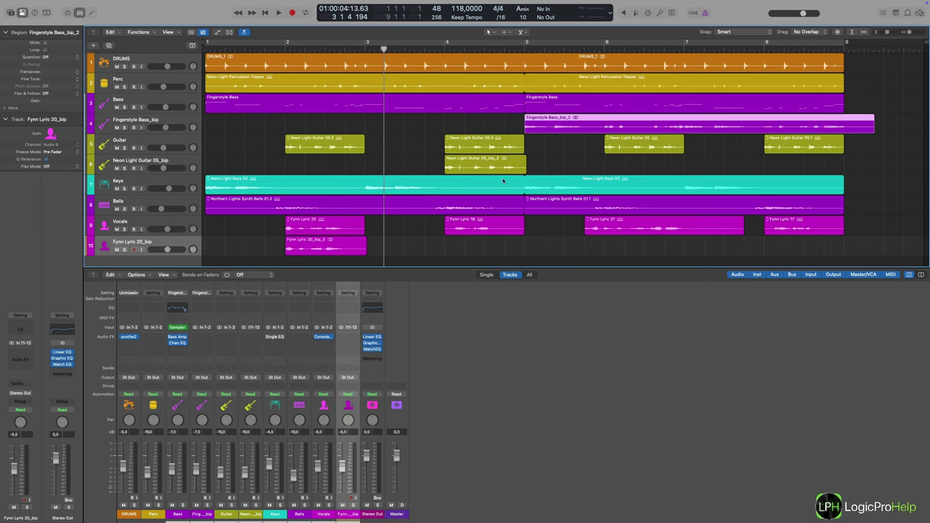
key(super+z)
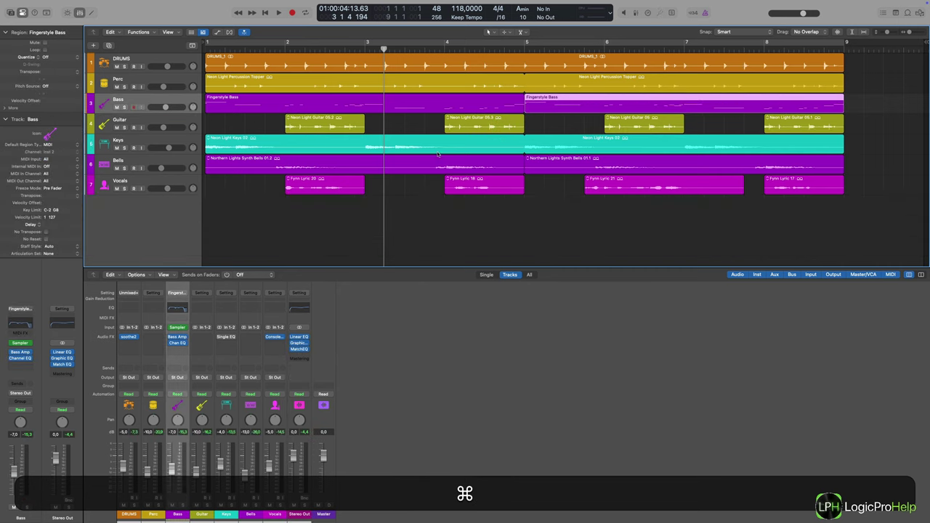
click(353, 183)
shift+click(487, 125)
shift+click(576, 102)
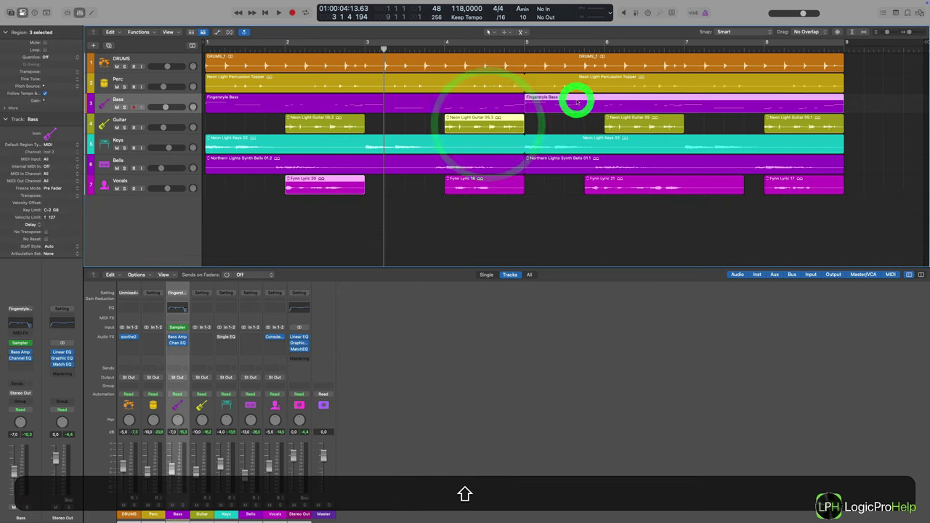
click(535, 137)
drag(534, 137, 842, 149)
click(536, 228)
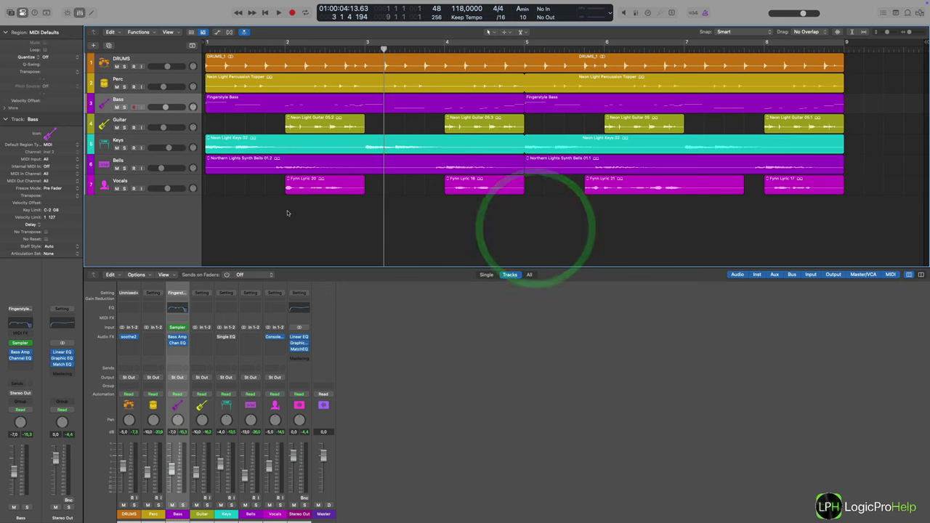
- Bounce all four regions on the Vocals track to a new track as One File per Region
drag(287, 212, 802, 185)
drag(817, 183, 817, 182)
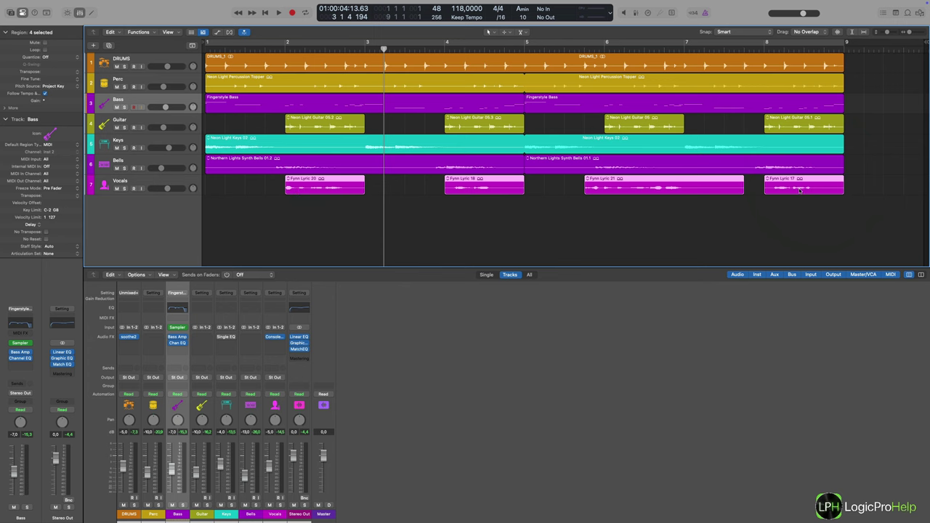
key(ctrl+b)
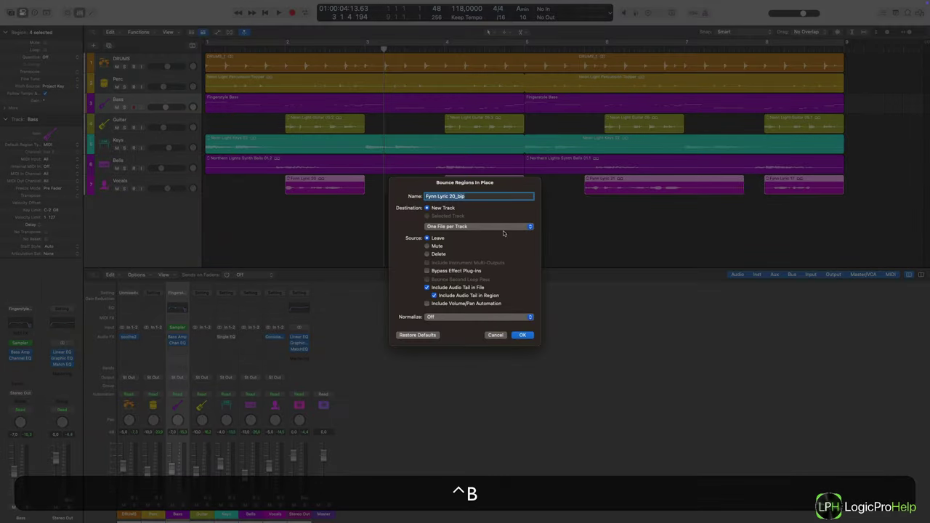
click(456, 226)
click(446, 235)
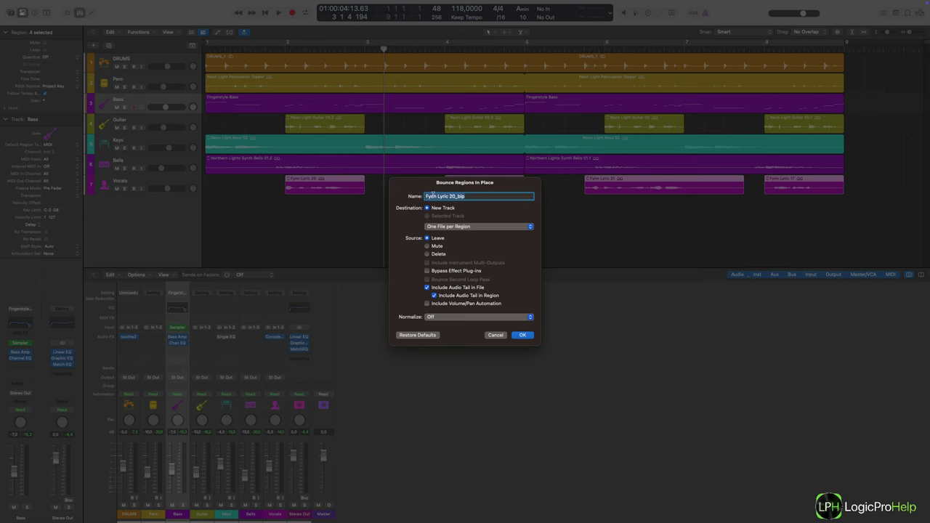
click(446, 227)
click(445, 227)
click(521, 336)
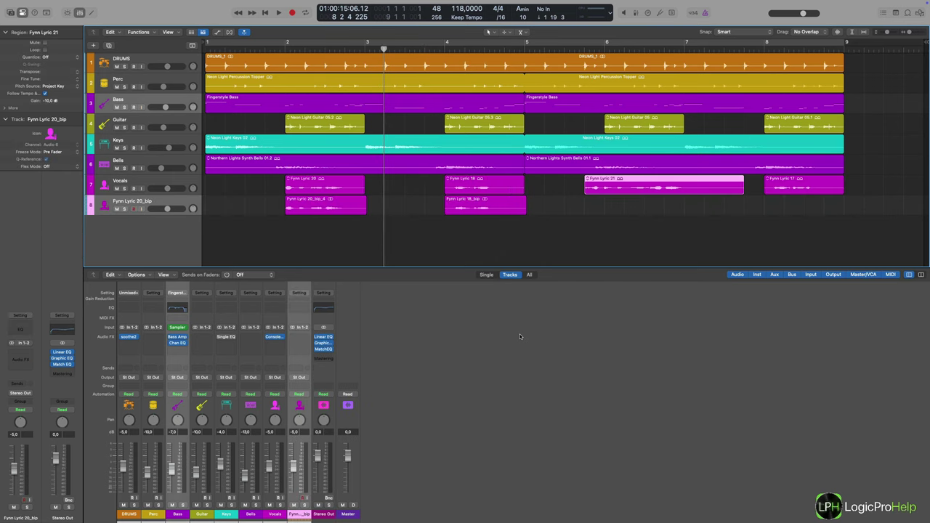
- Examine the separate bounced vocal regions on the new track below Vocals
click(301, 209)
click(498, 205)
click(637, 208)
click(801, 205)
click(680, 207)
click(452, 209)
click(326, 207)
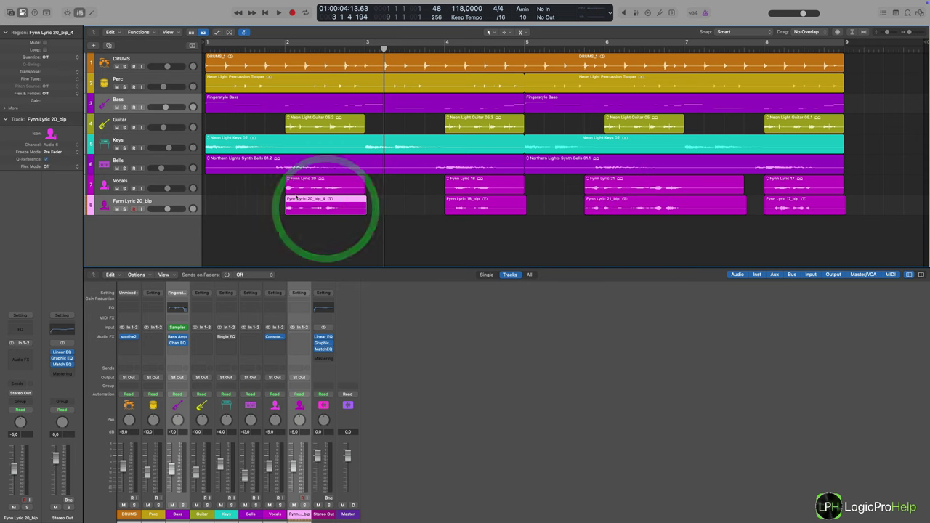